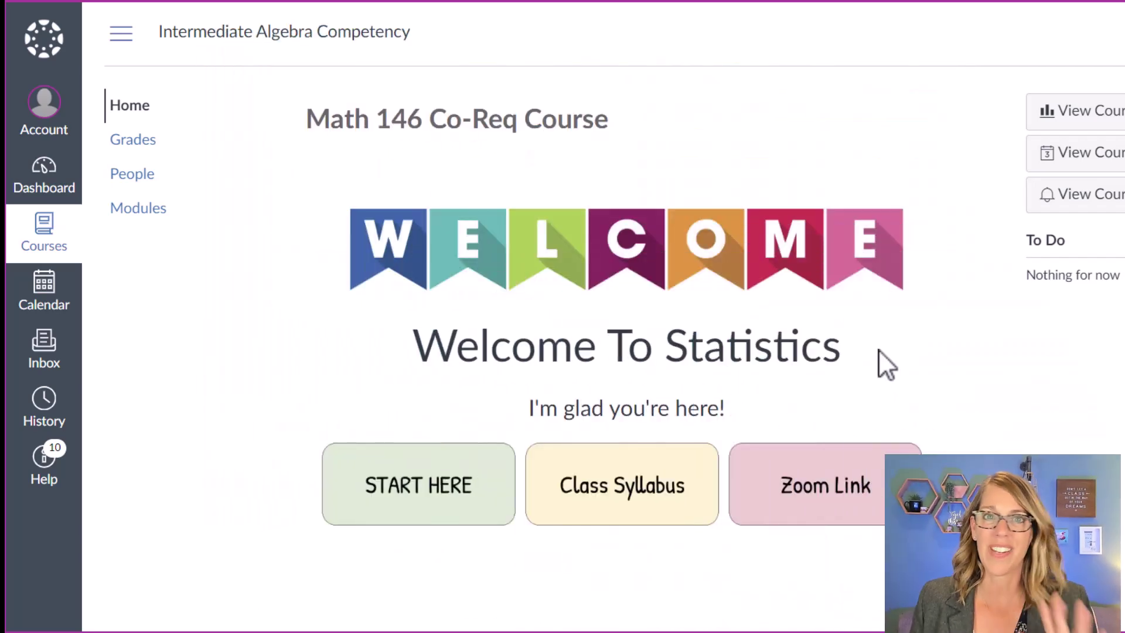
Look at the course modules, then open Analyzing Logical Statements from its Aug 5 calendar event
click(147, 209)
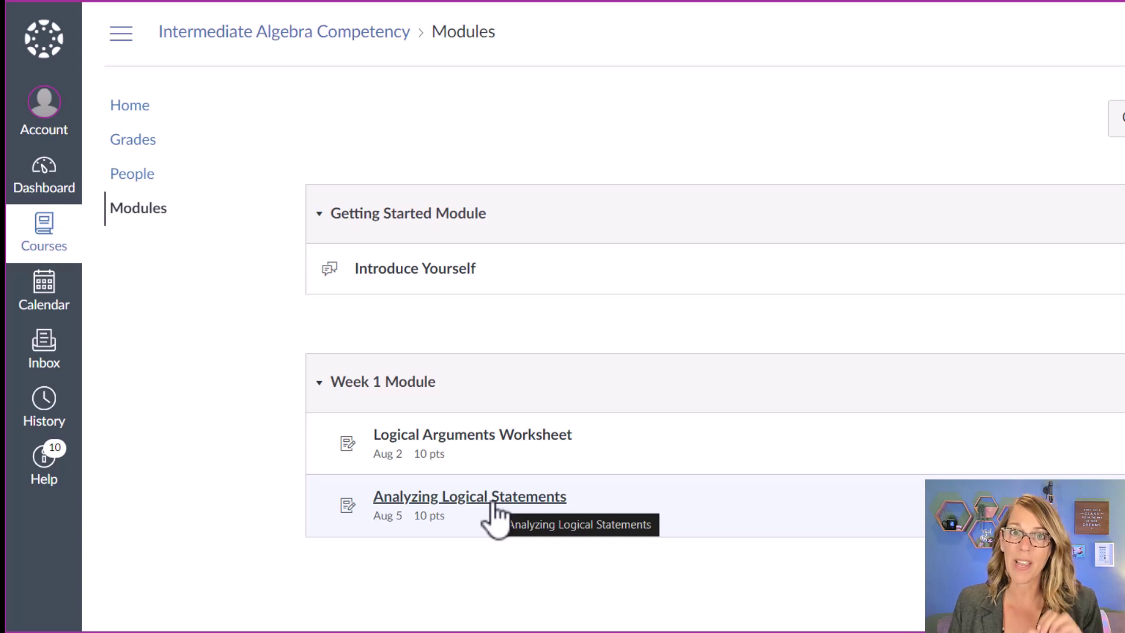
click(137, 108)
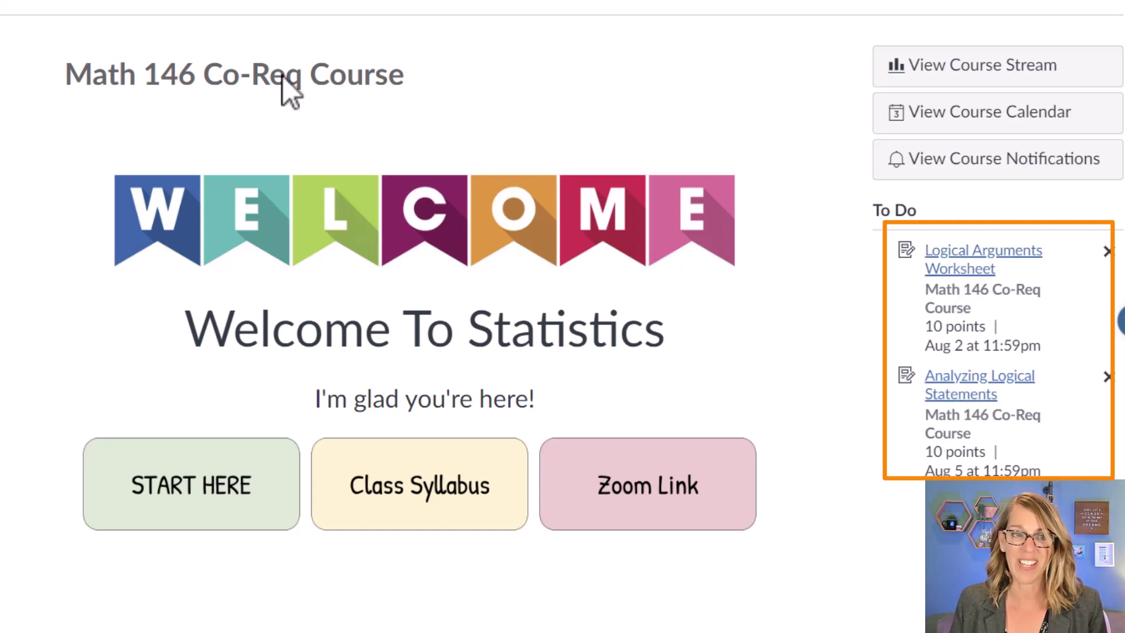
click(1019, 123)
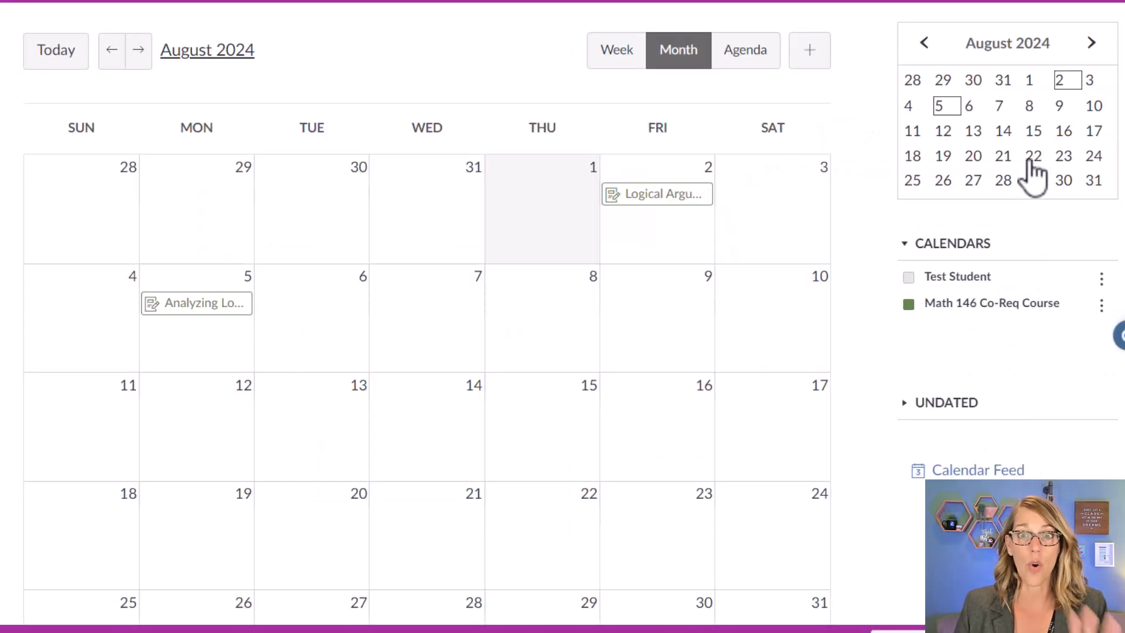
click(210, 304)
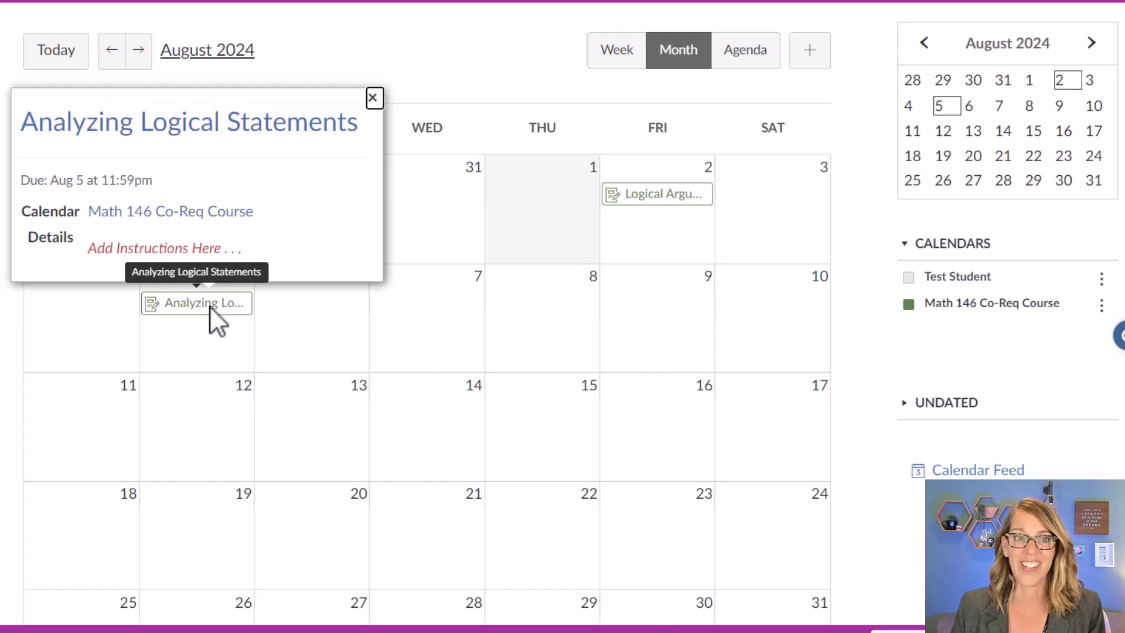
click(233, 141)
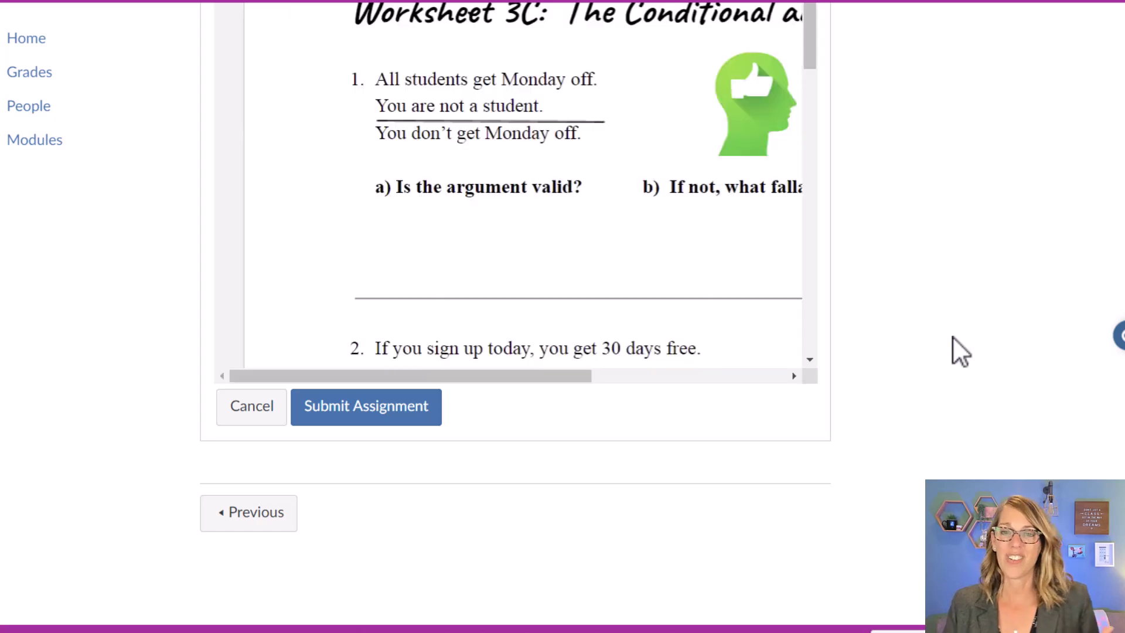
scroll(952, 336, up, 10)
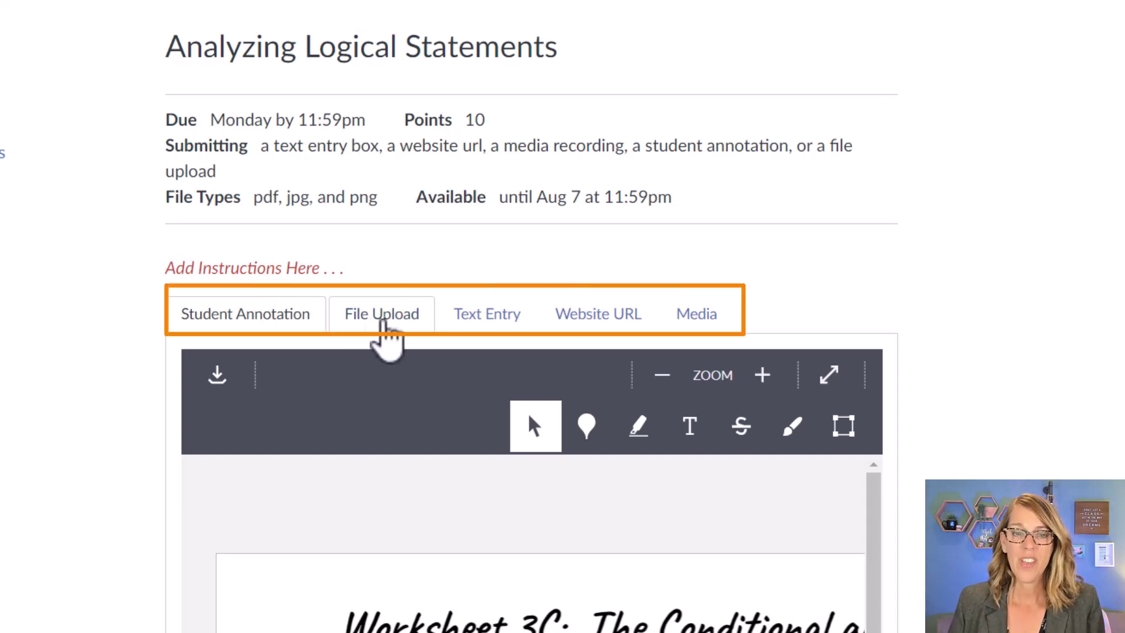
Attach the SYLLABUS PDF as a File Upload submission and start the comment 'I had question about...'
click(380, 319)
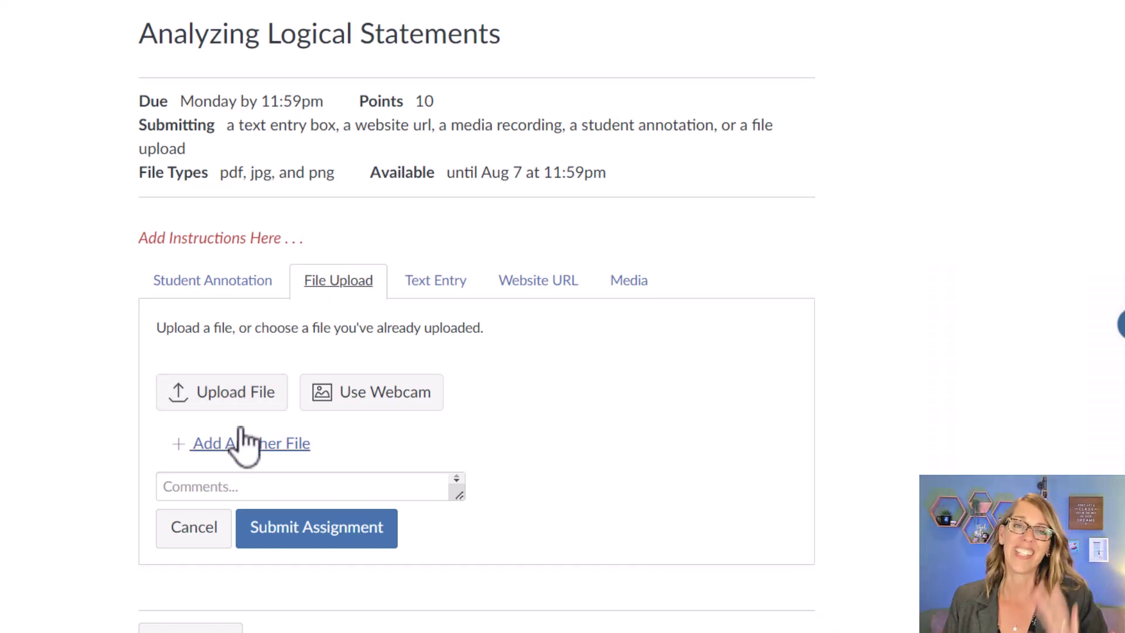
click(248, 392)
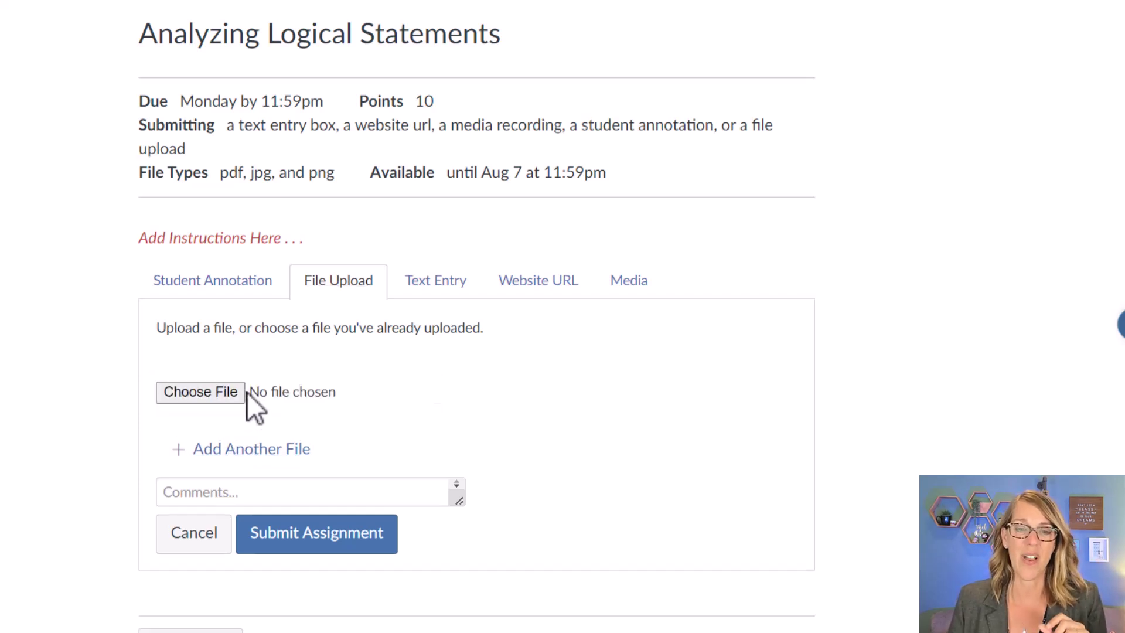
click(214, 391)
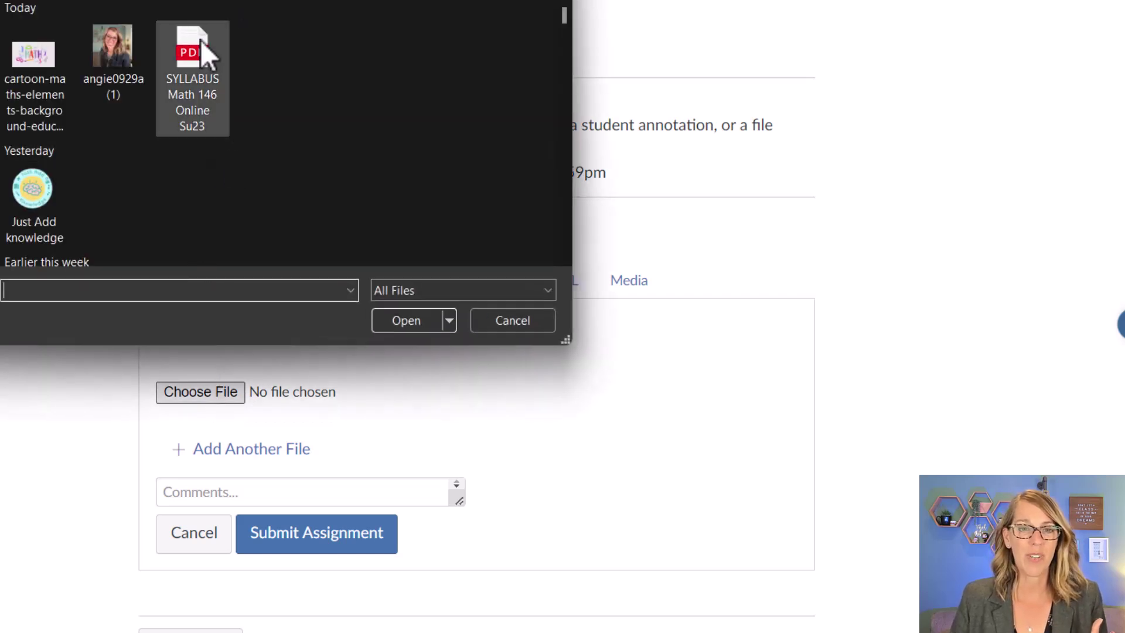
click(199, 47)
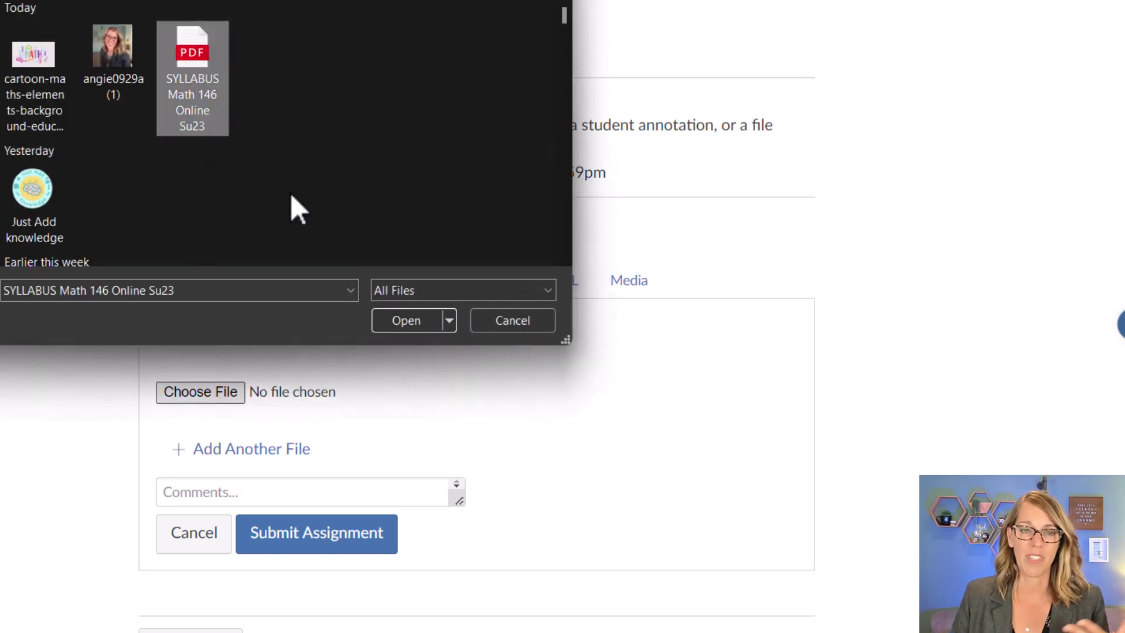
click(416, 320)
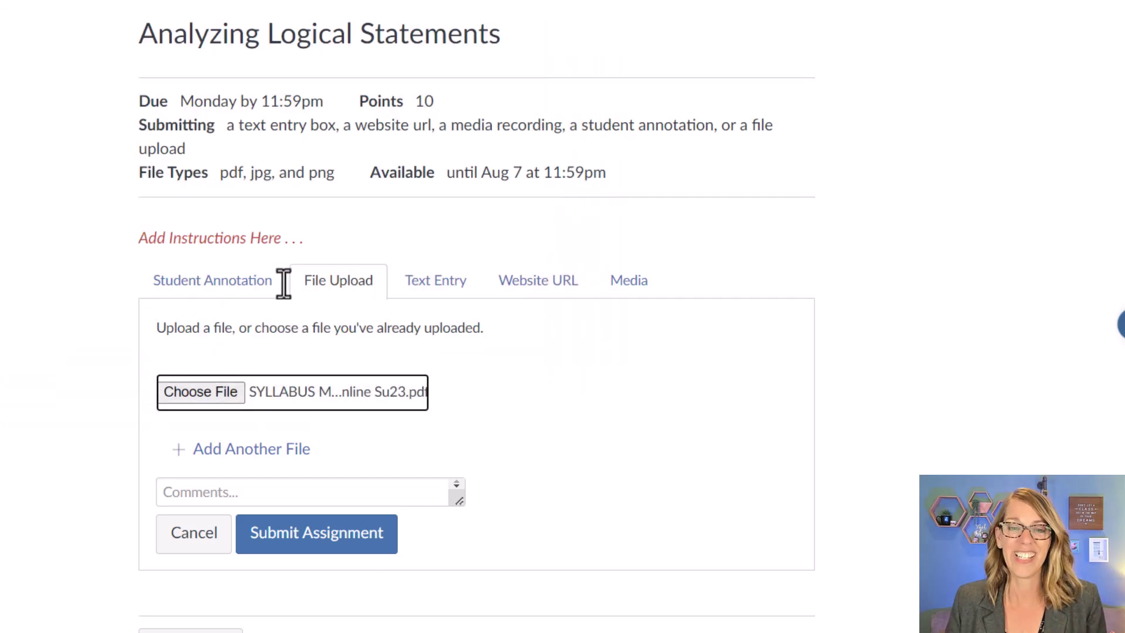
click(206, 493)
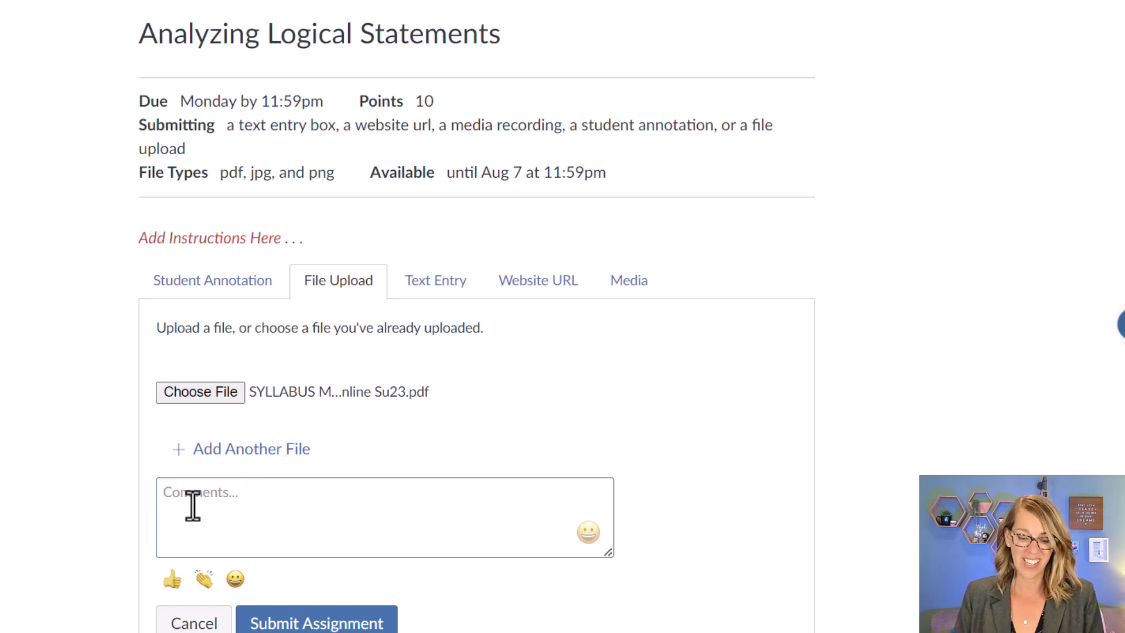
text(I had question about . . .)
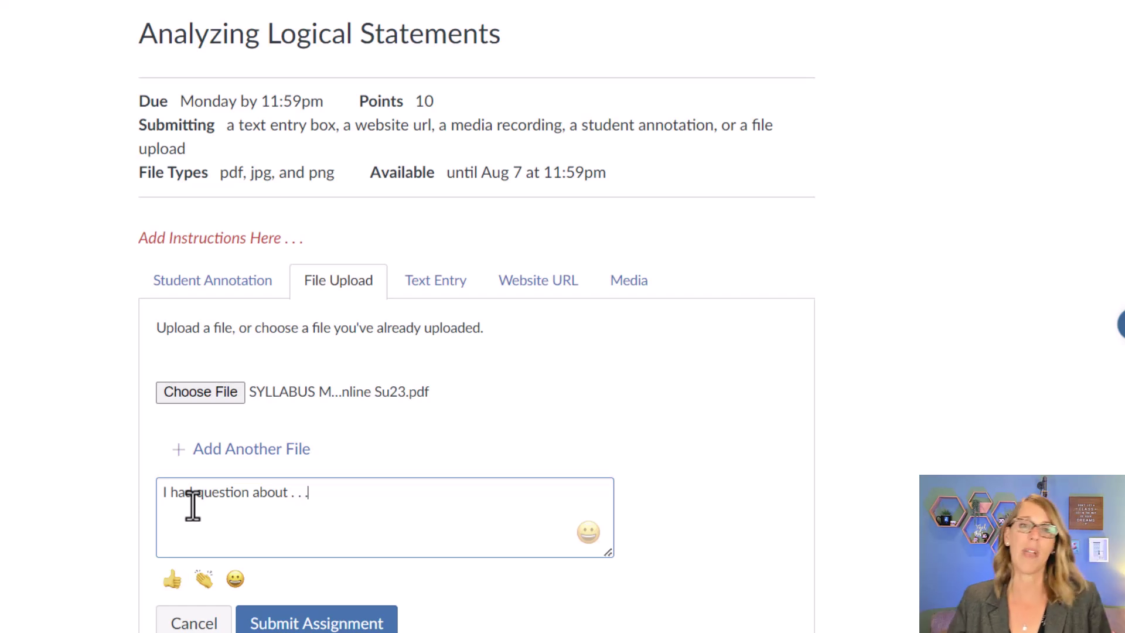
Look over the Text Entry editor and Website URL options, then go to the Math 107 OER Course Map doc
click(446, 303)
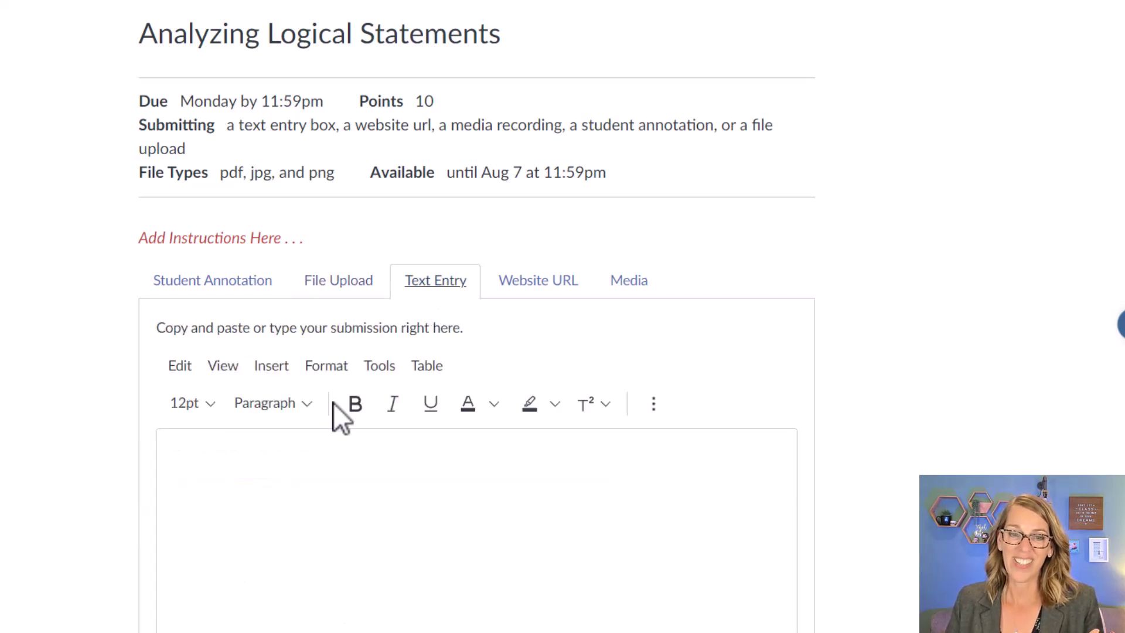
click(201, 463)
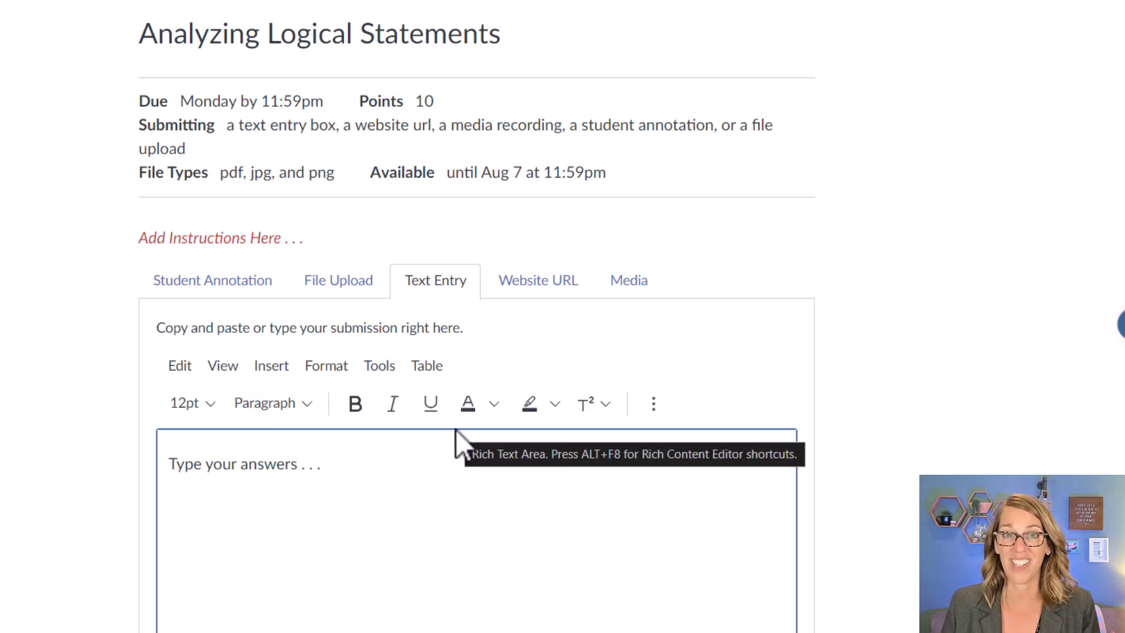
click(536, 285)
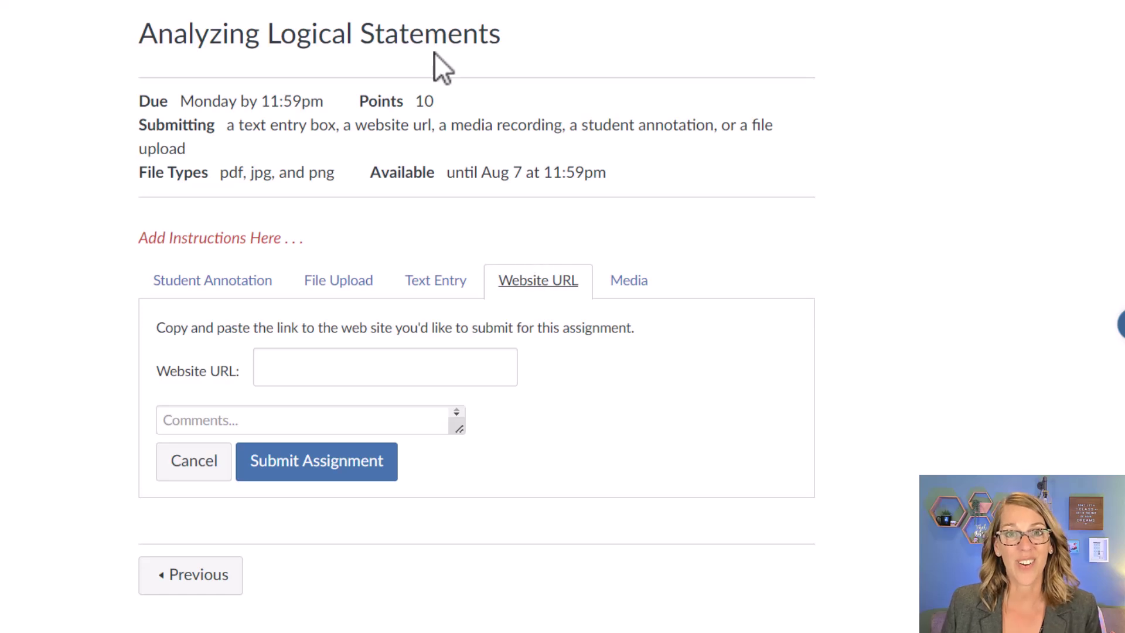
click(367, 18)
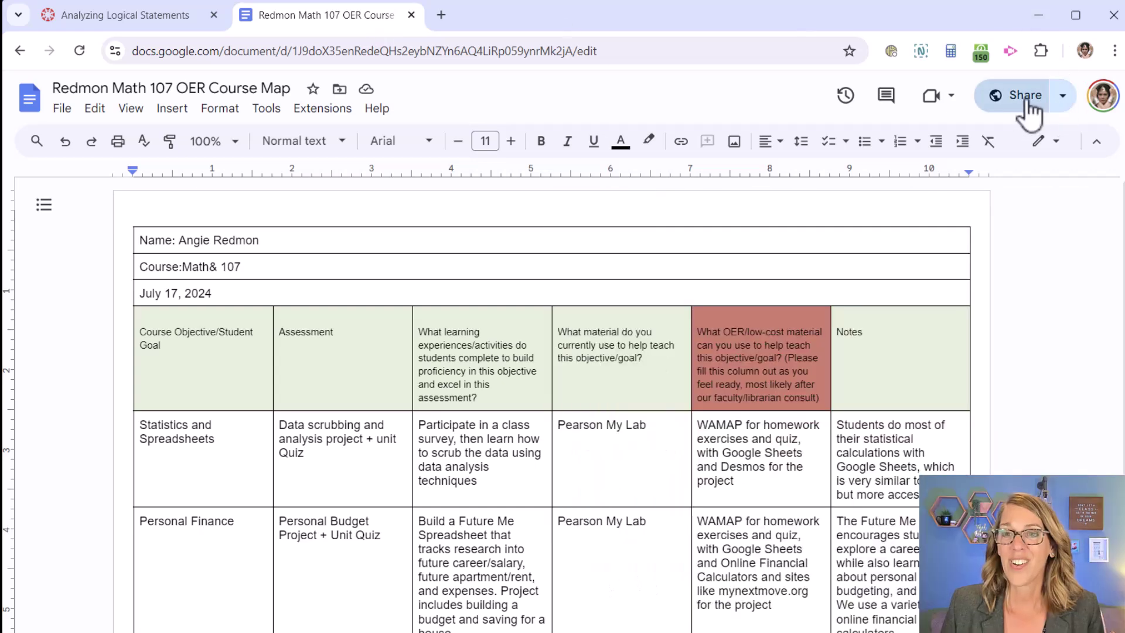
Share the course map so anyone with the link is a Viewer, and copy its link
click(1025, 95)
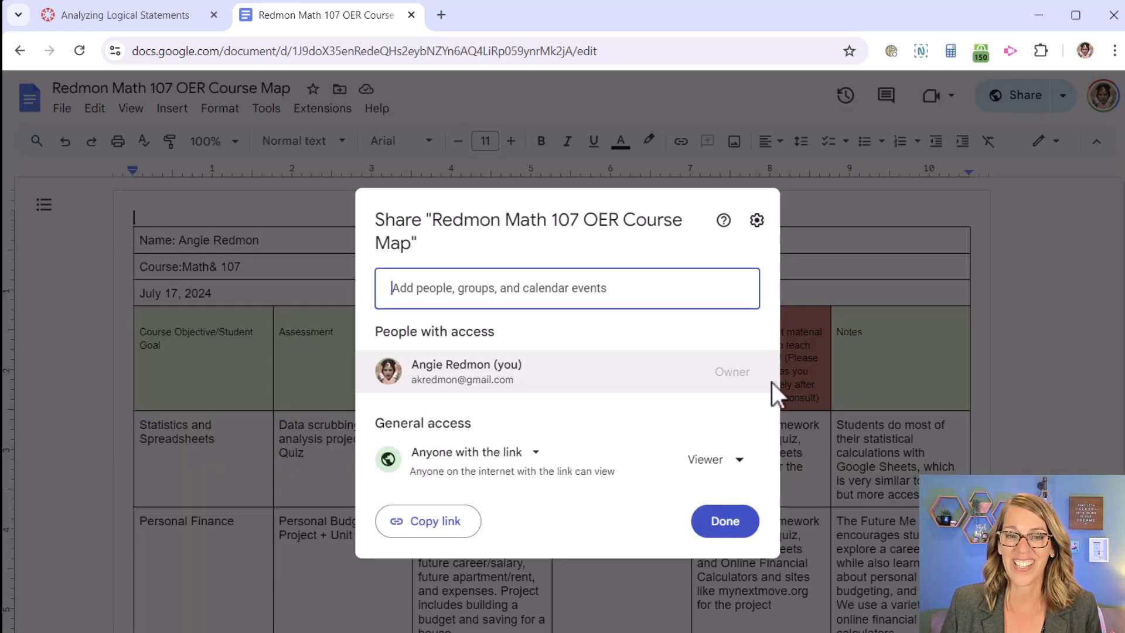
click(511, 457)
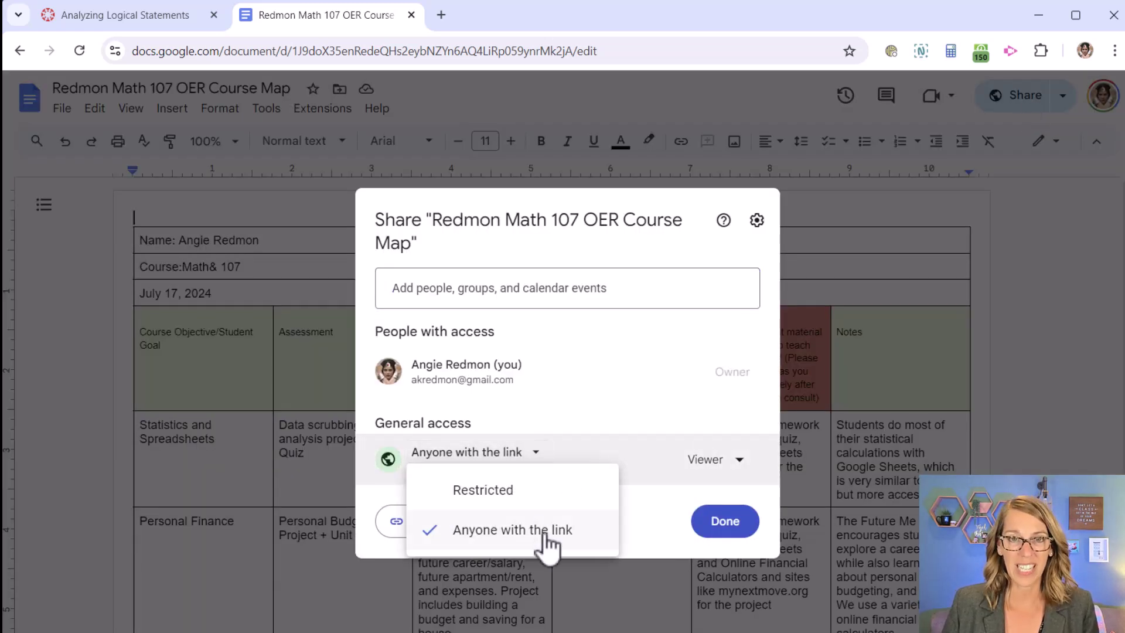
click(740, 462)
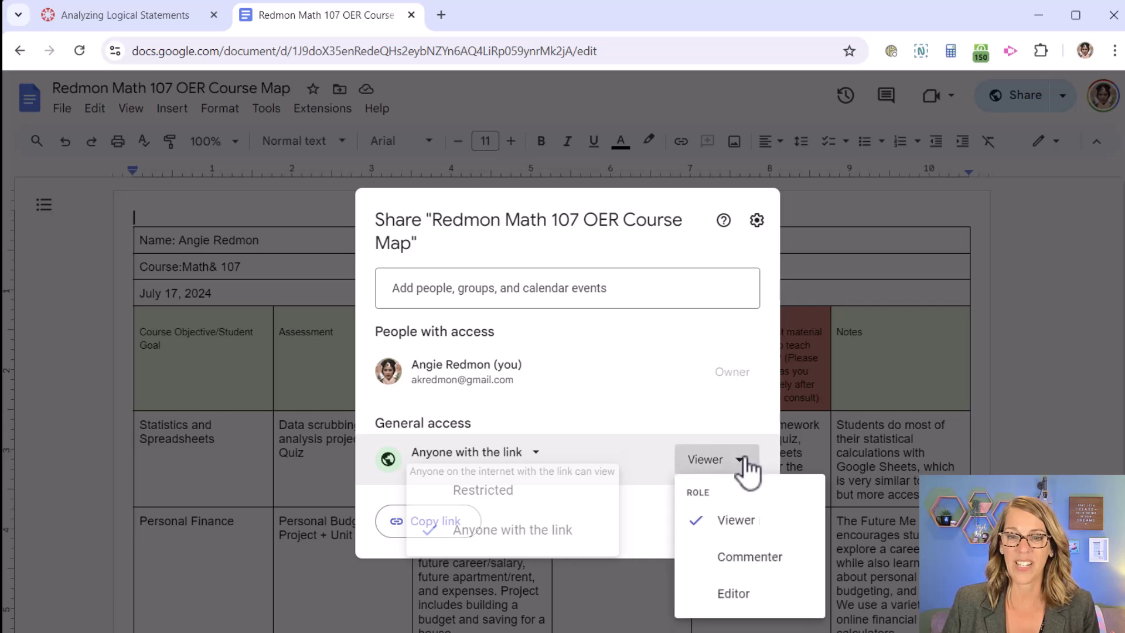
click(767, 529)
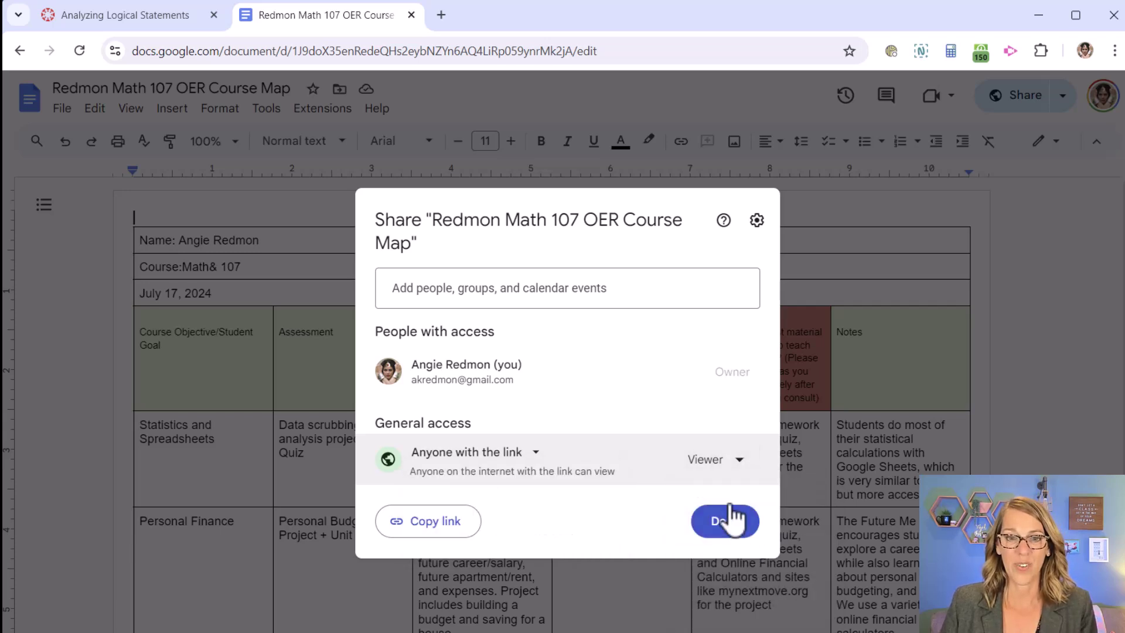
click(466, 522)
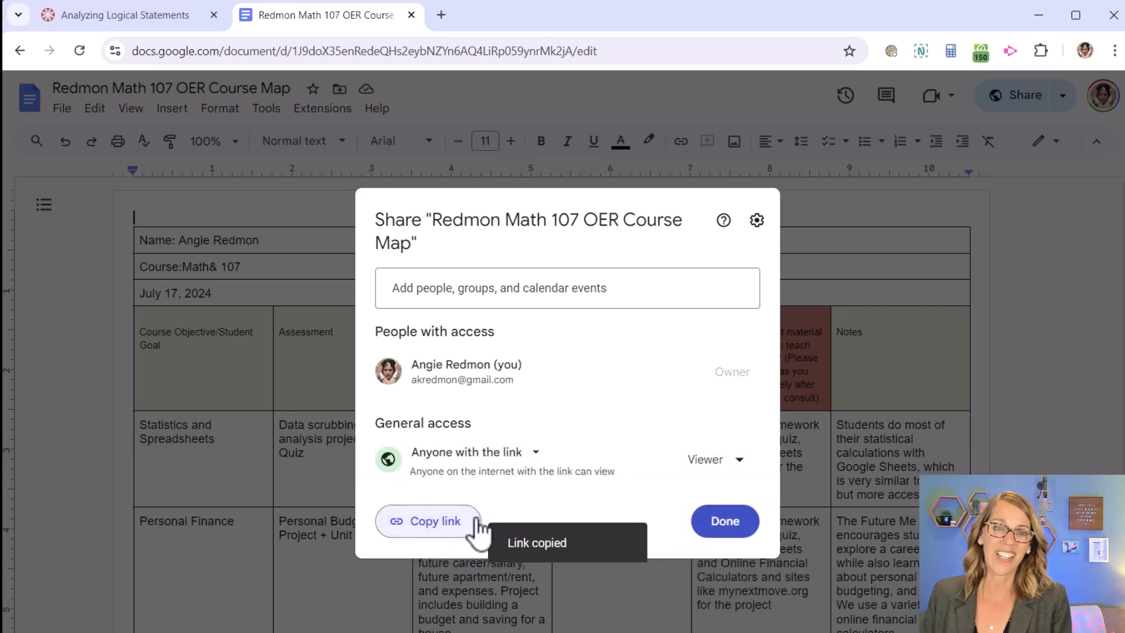
click(726, 527)
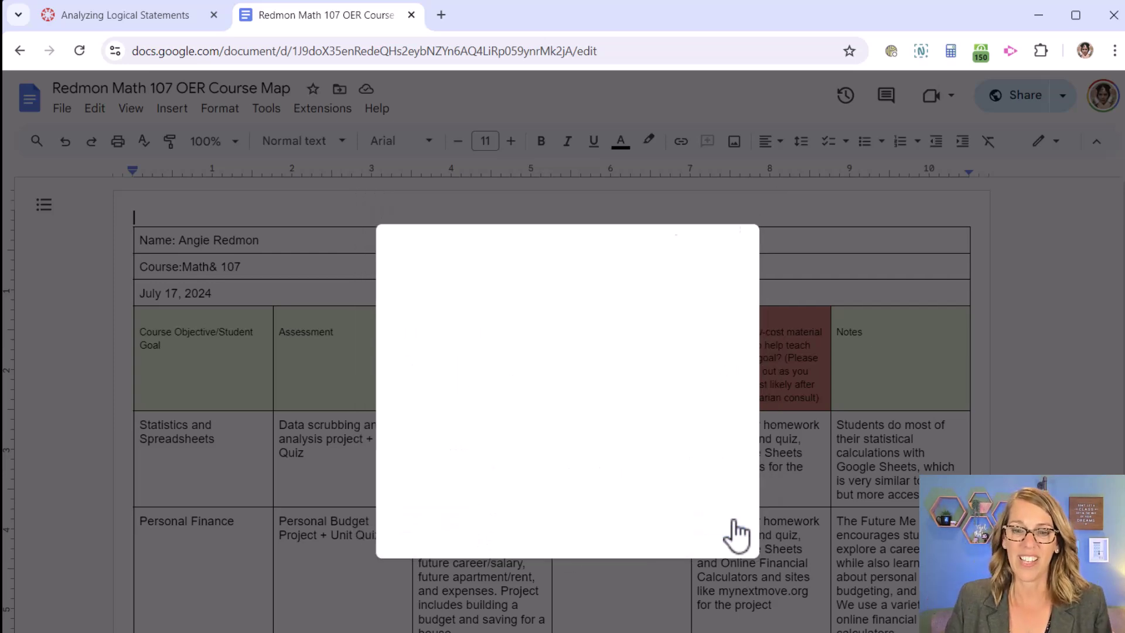
Paste the Google Docs course map link into Canvas's Website URL field and expand the comments box
click(135, 20)
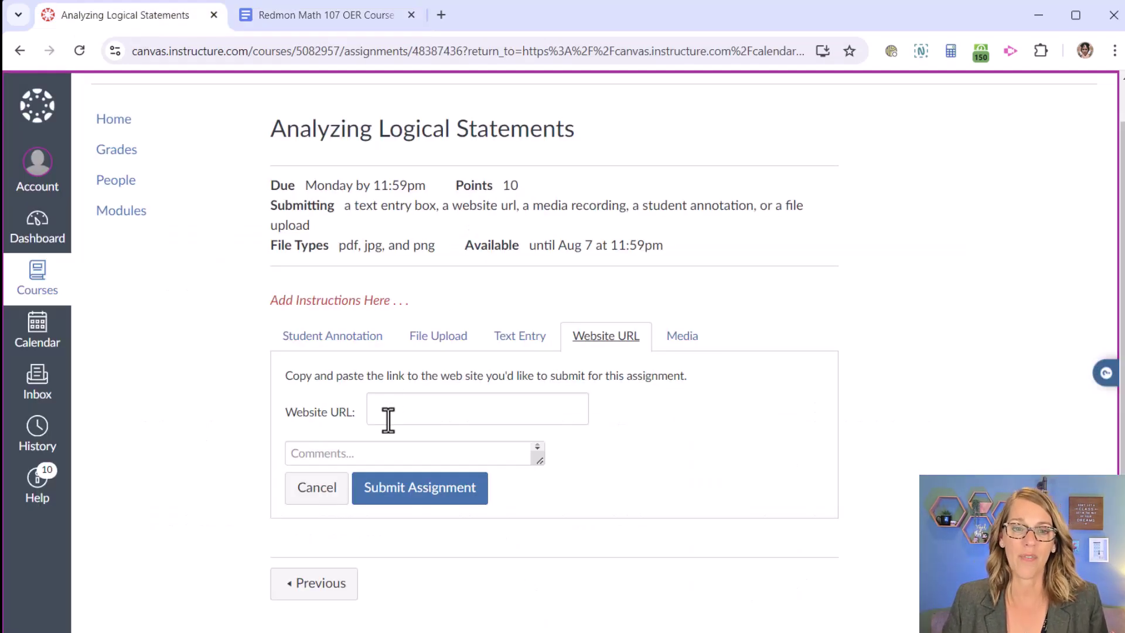
click(388, 413)
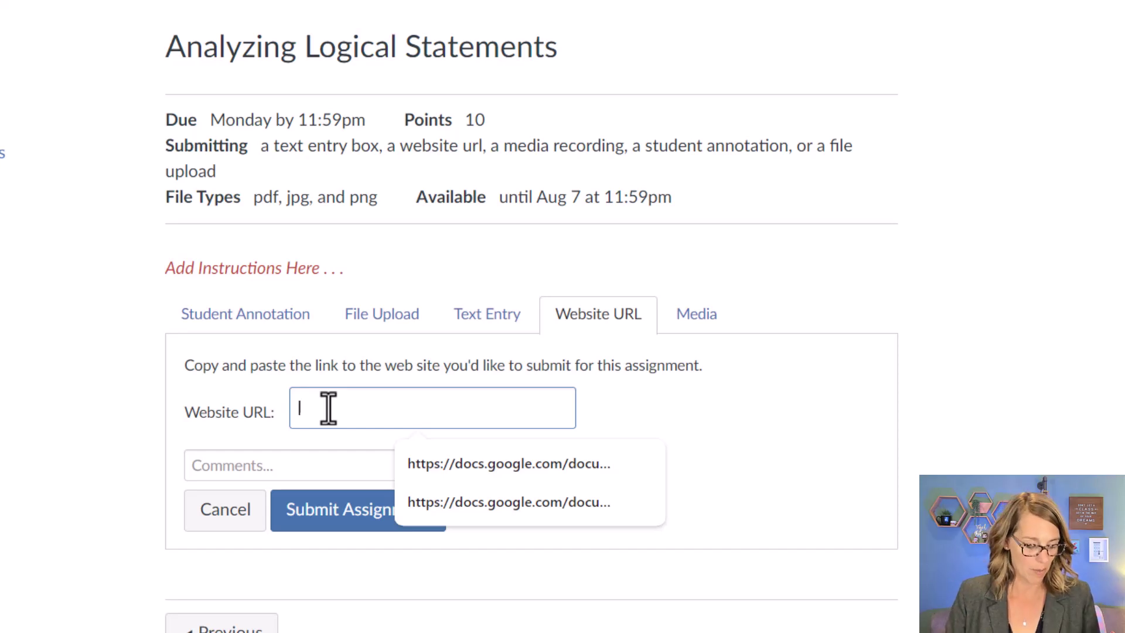
key(ctrl+v)
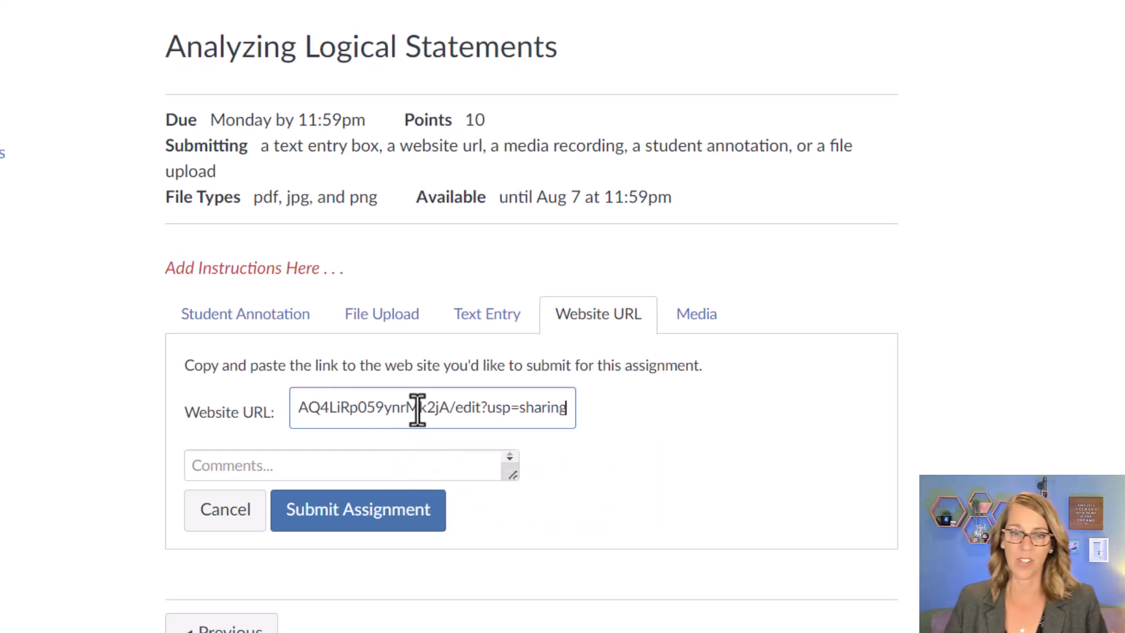
click(198, 471)
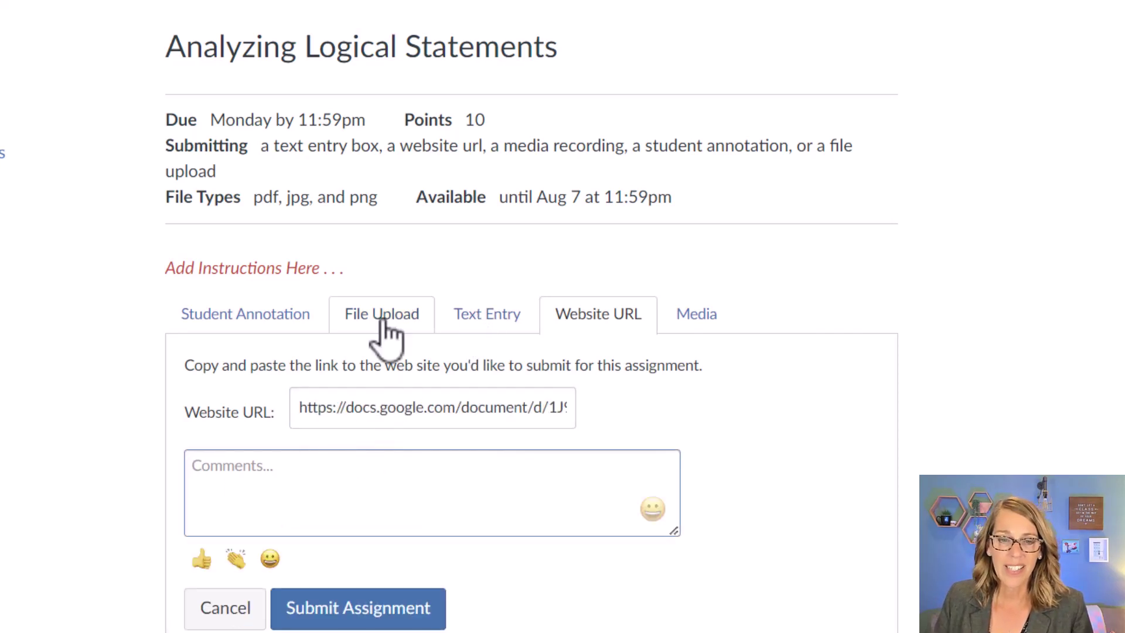
Switch to the Media submission option and launch Studio Capture from Record / Upload Media
click(698, 316)
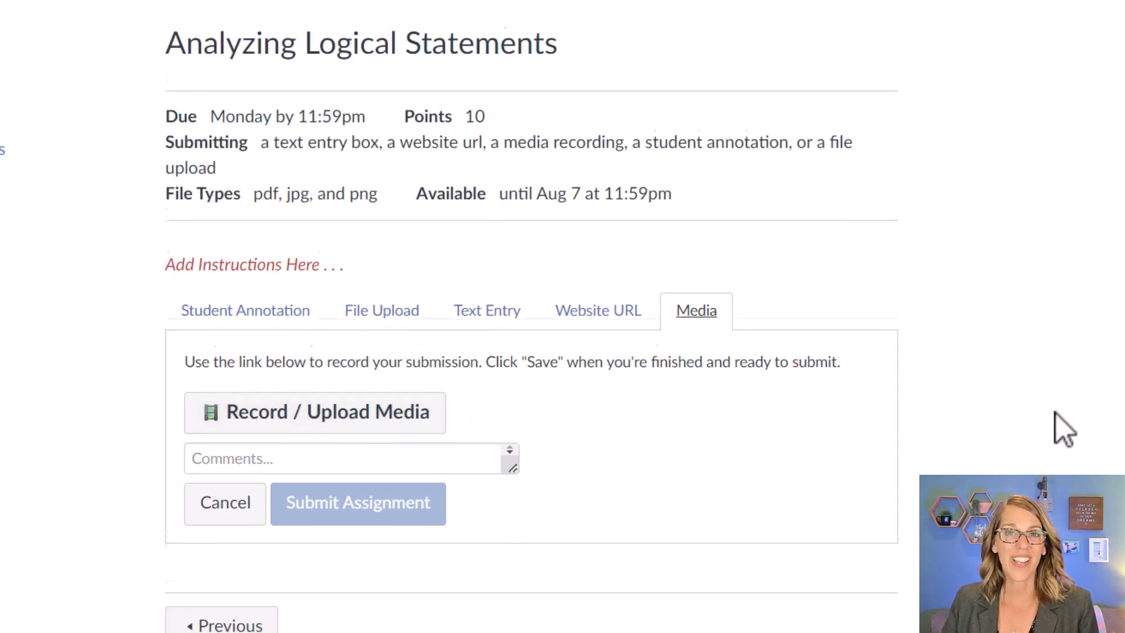
scroll(1055, 425, down, 1)
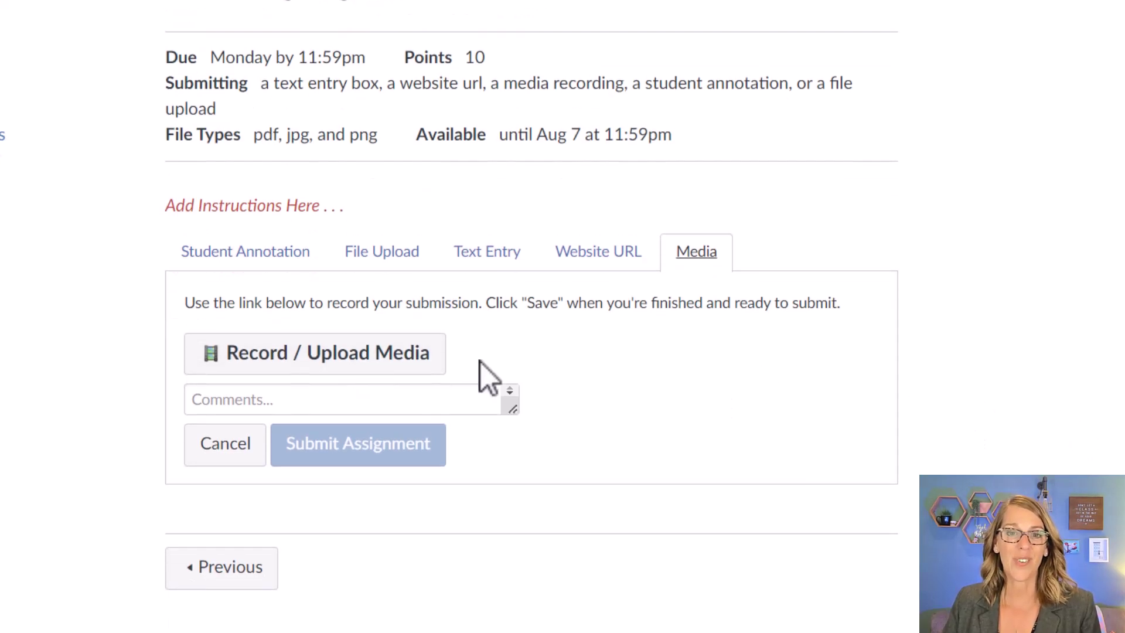
click(388, 359)
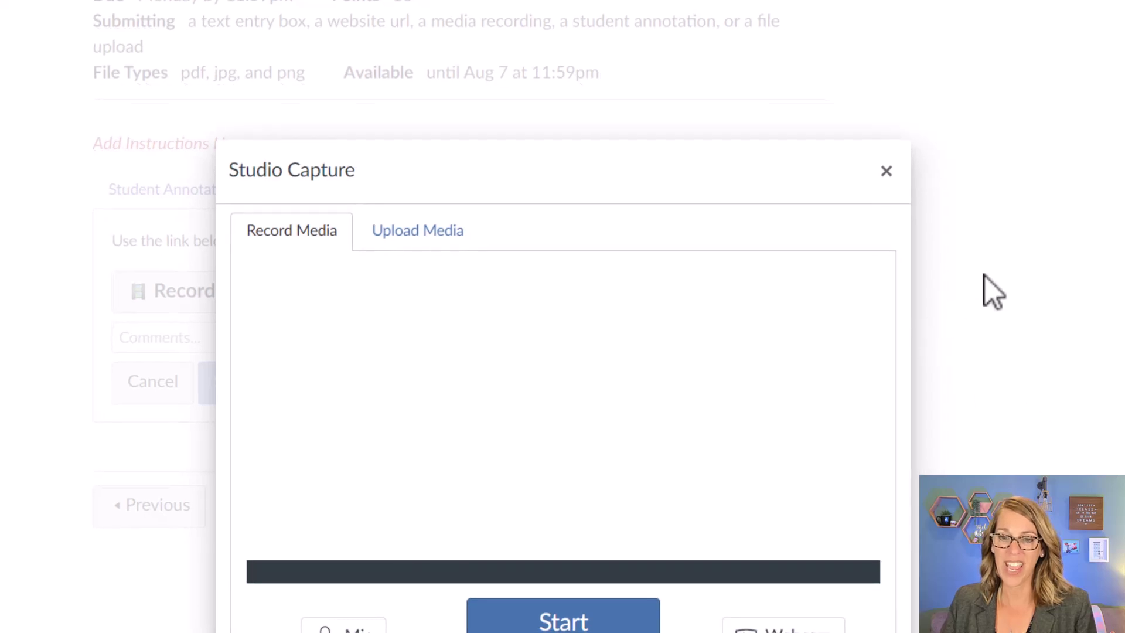
Record a brief webcam test clip with the 720p HD Camera and reposition the capture window
click(786, 607)
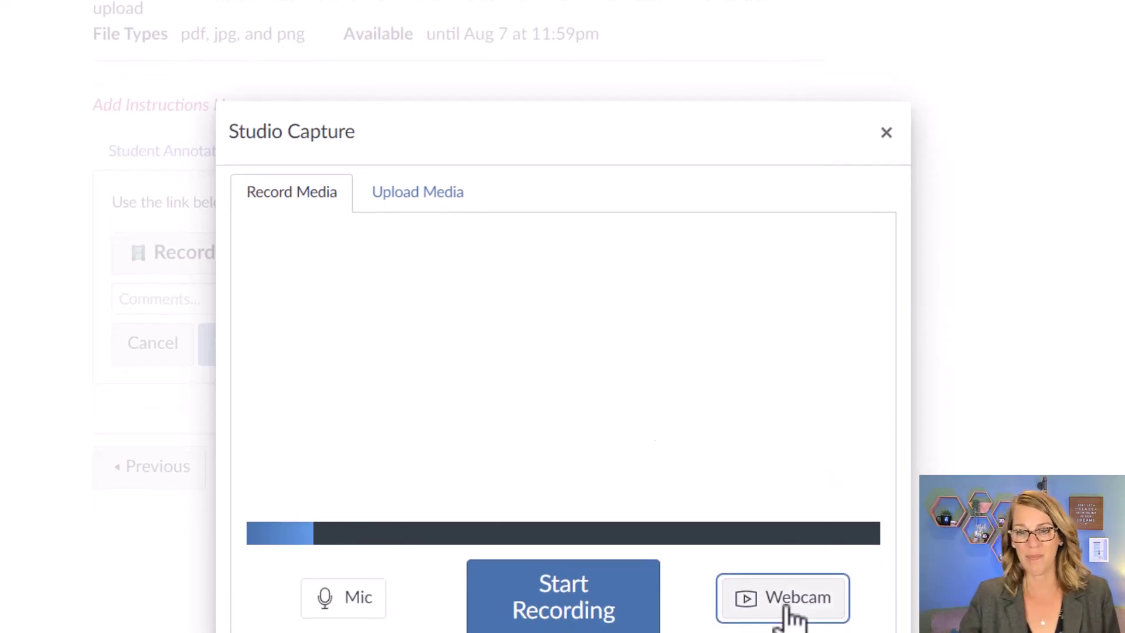
click(785, 511)
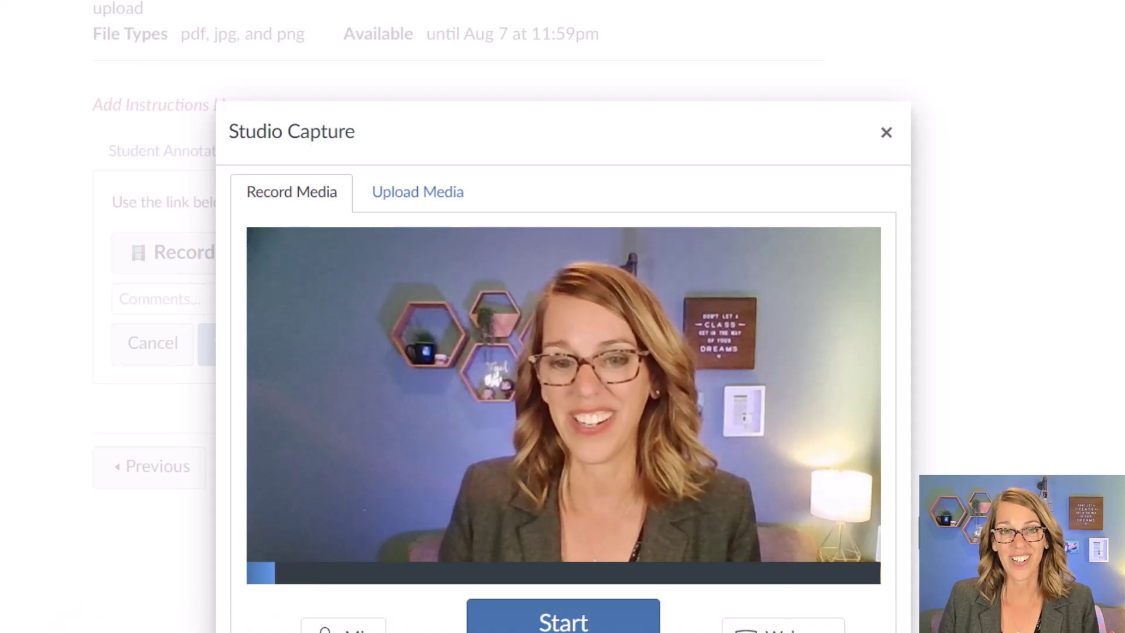
click(567, 620)
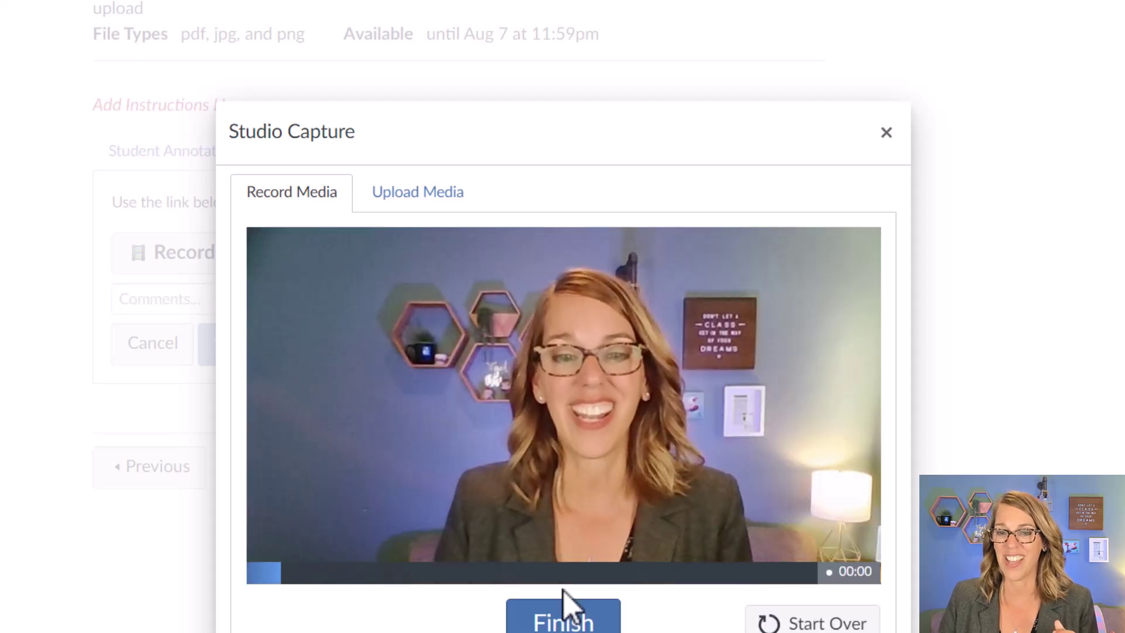
click(564, 612)
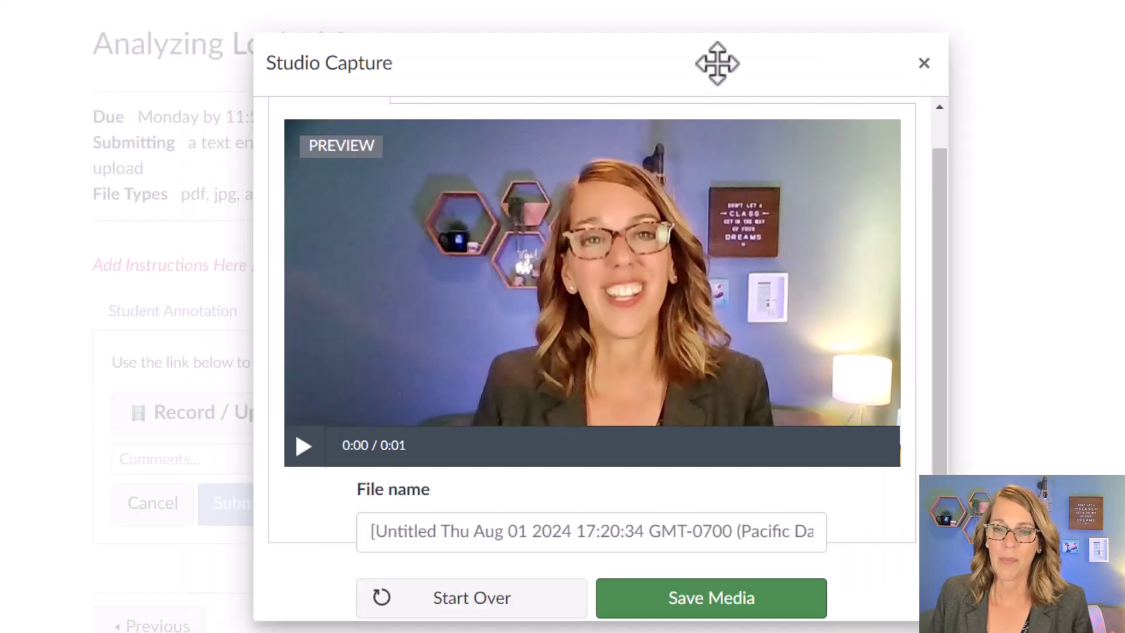
drag(717, 62, 691, 103)
drag(640, 131, 660, 20)
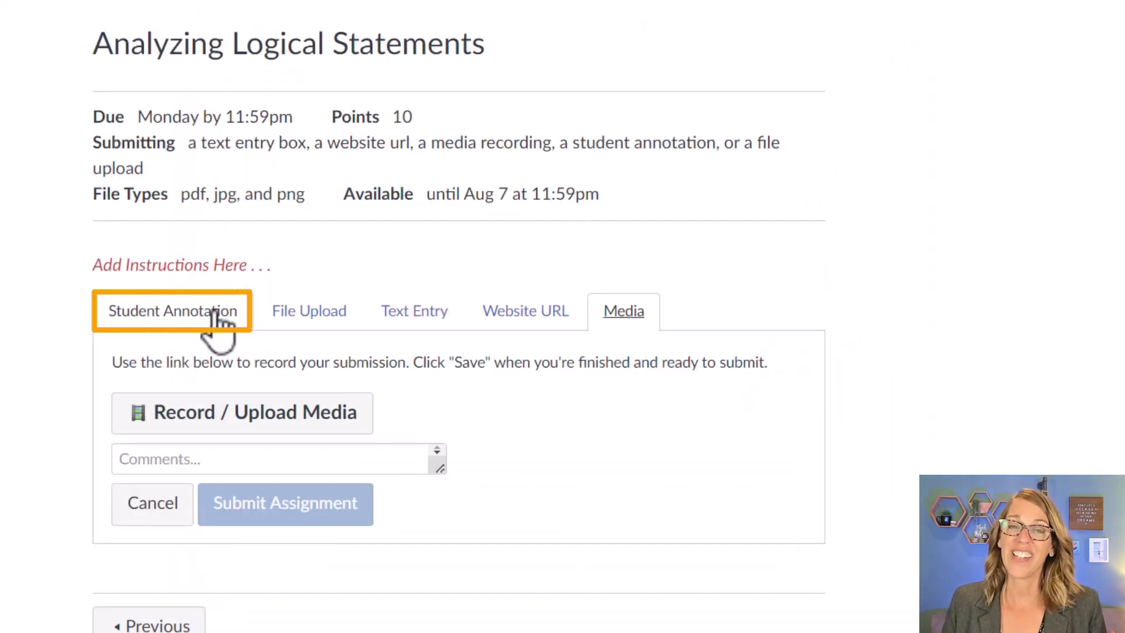
Open Worksheet 3C: The Conditional and Arguments for annotation and zoom in two steps
click(217, 315)
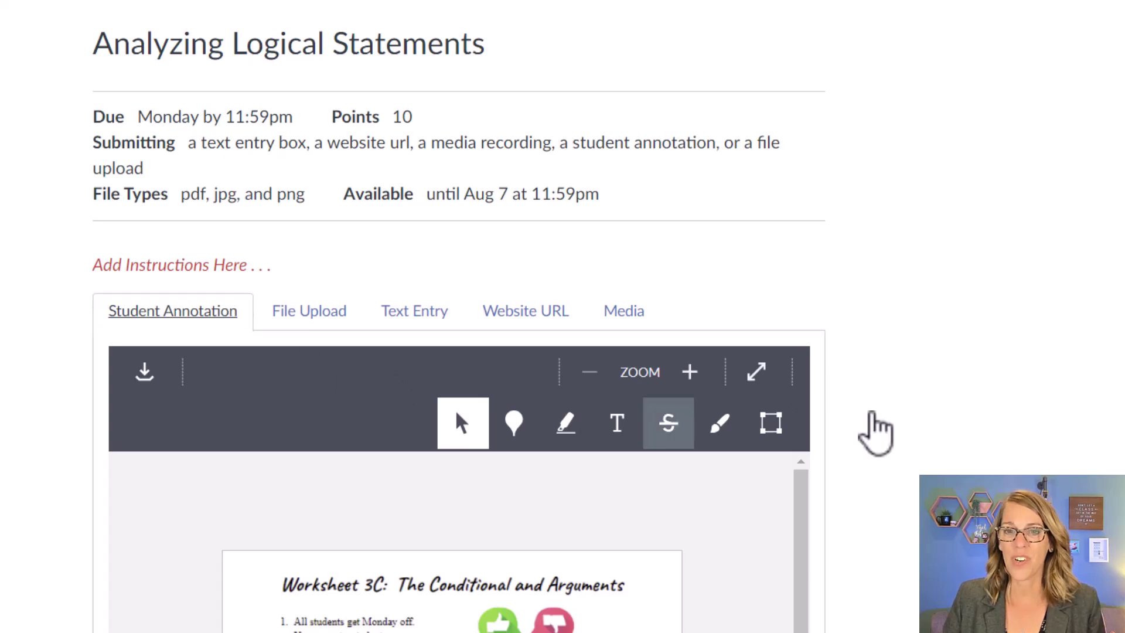
scroll(885, 451, down, 2)
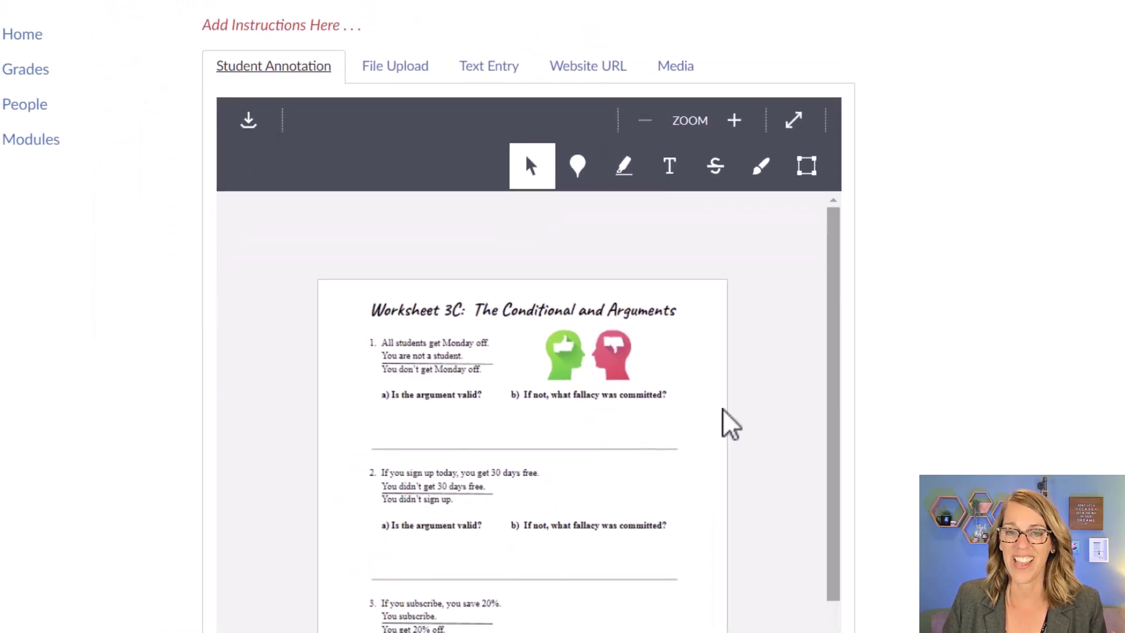
click(734, 121)
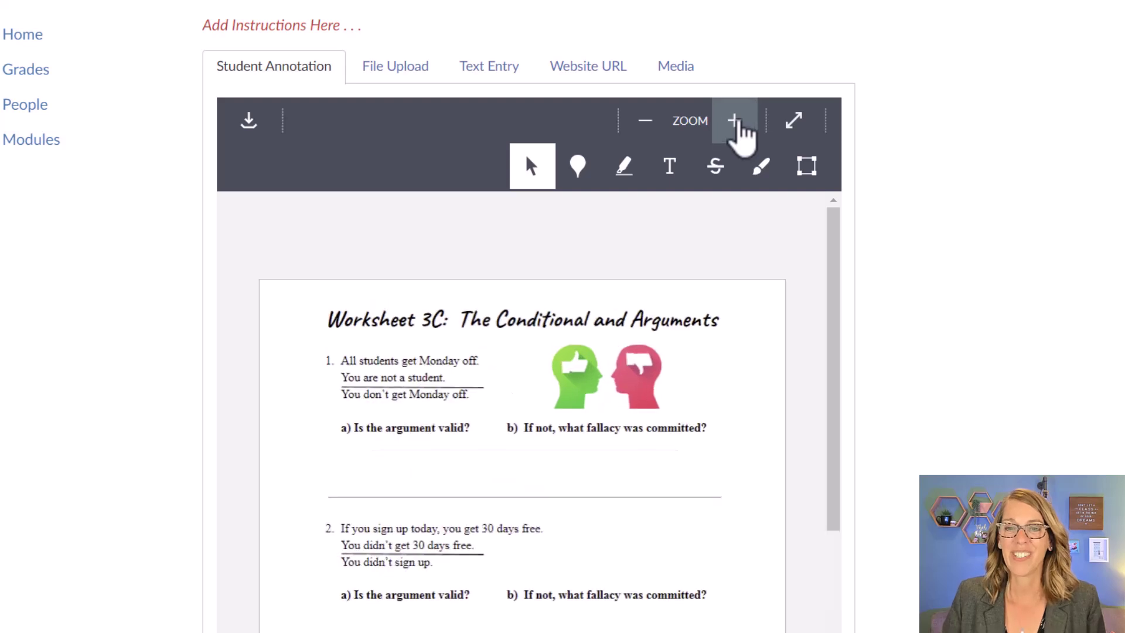
scroll(938, 197, down, 2)
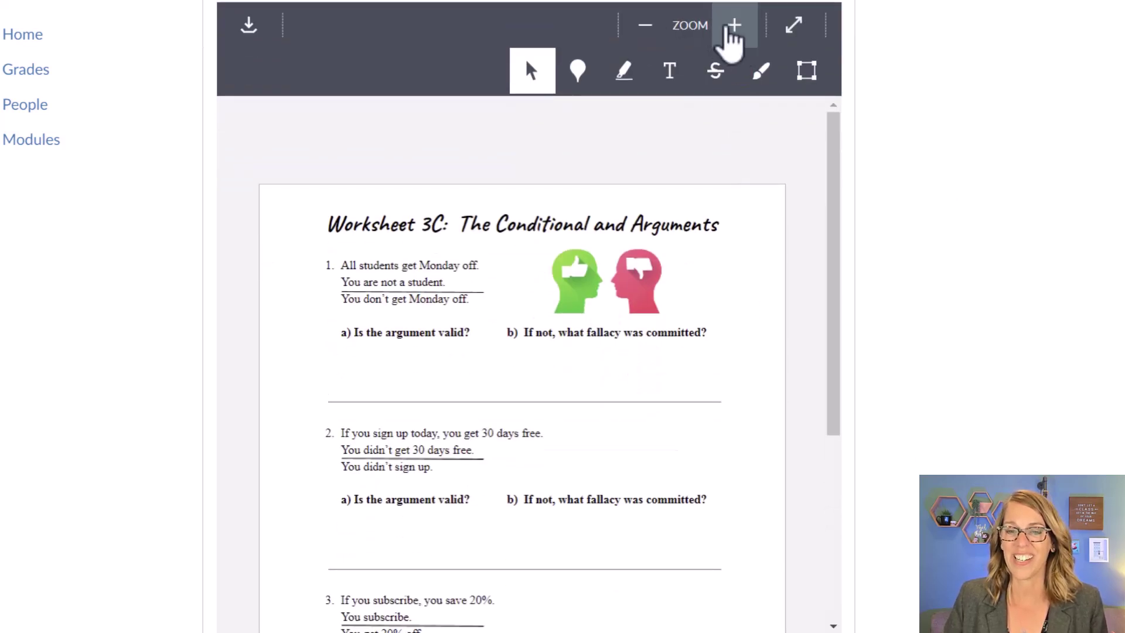
click(735, 28)
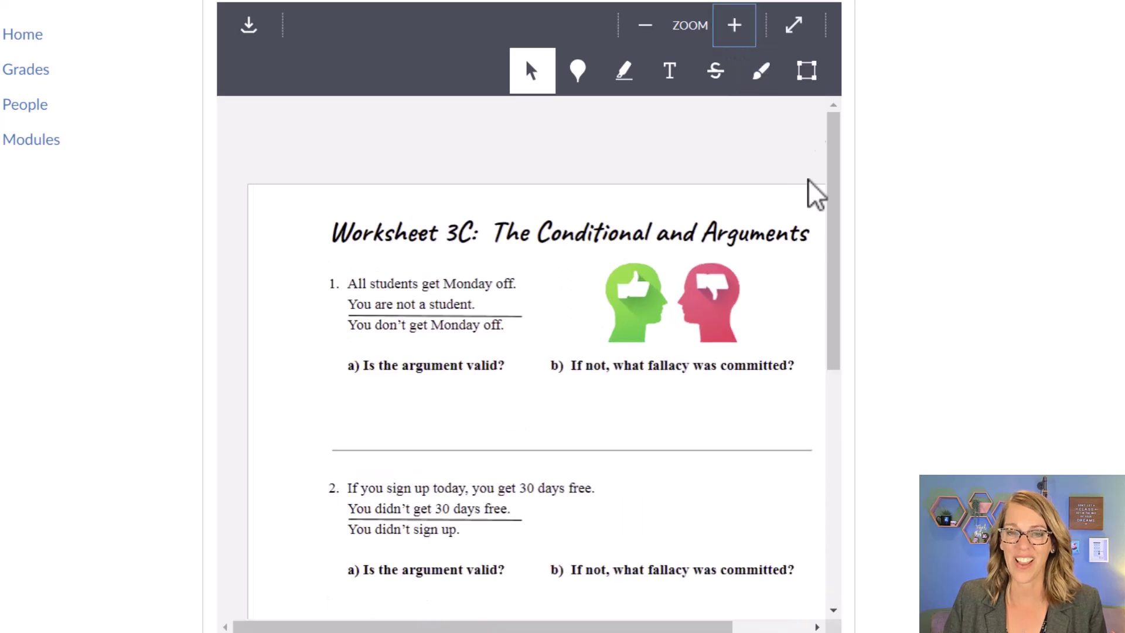
scroll(838, 217, down, 1)
drag(839, 216, 844, 246)
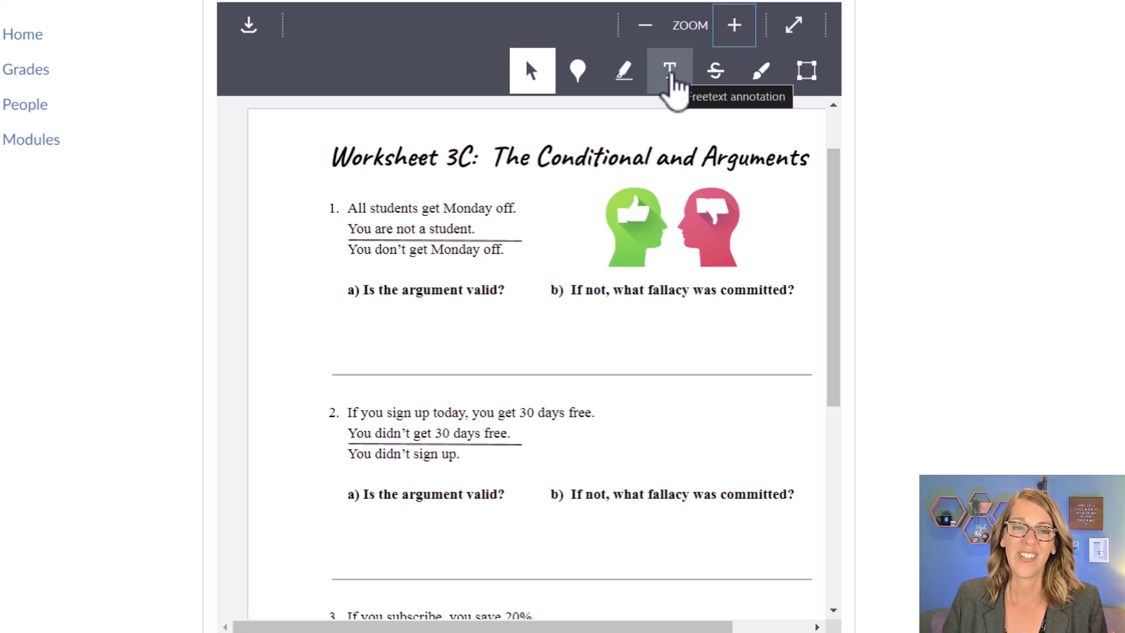
Add blue freetext notes 'Invalid' below 1a and 'Answer' below 1b, then show Text Entry
click(671, 75)
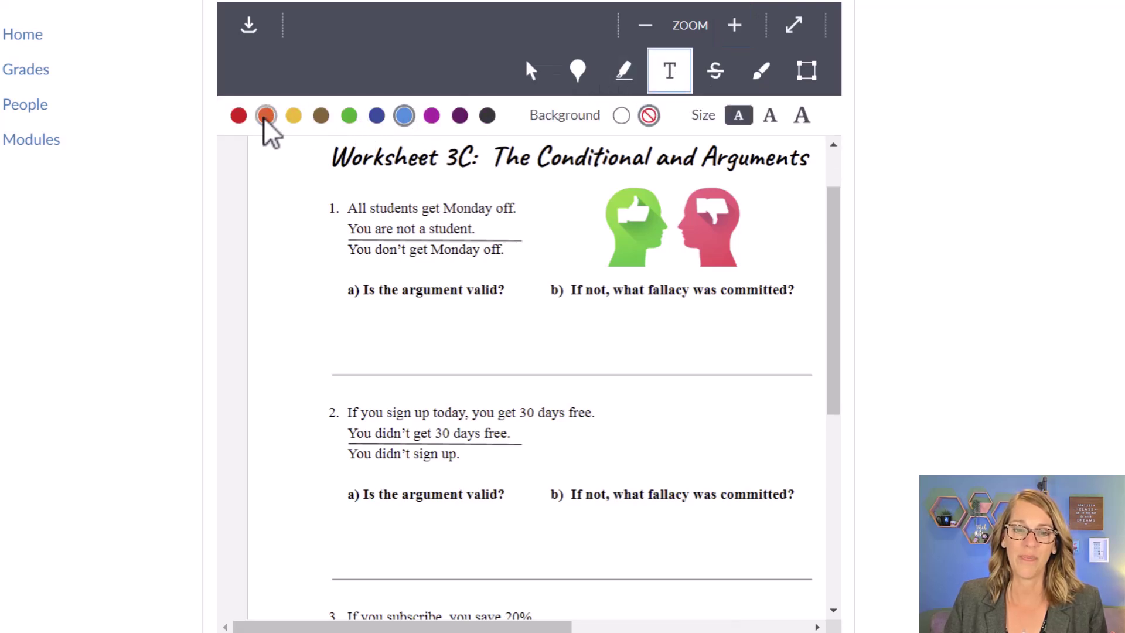
click(404, 116)
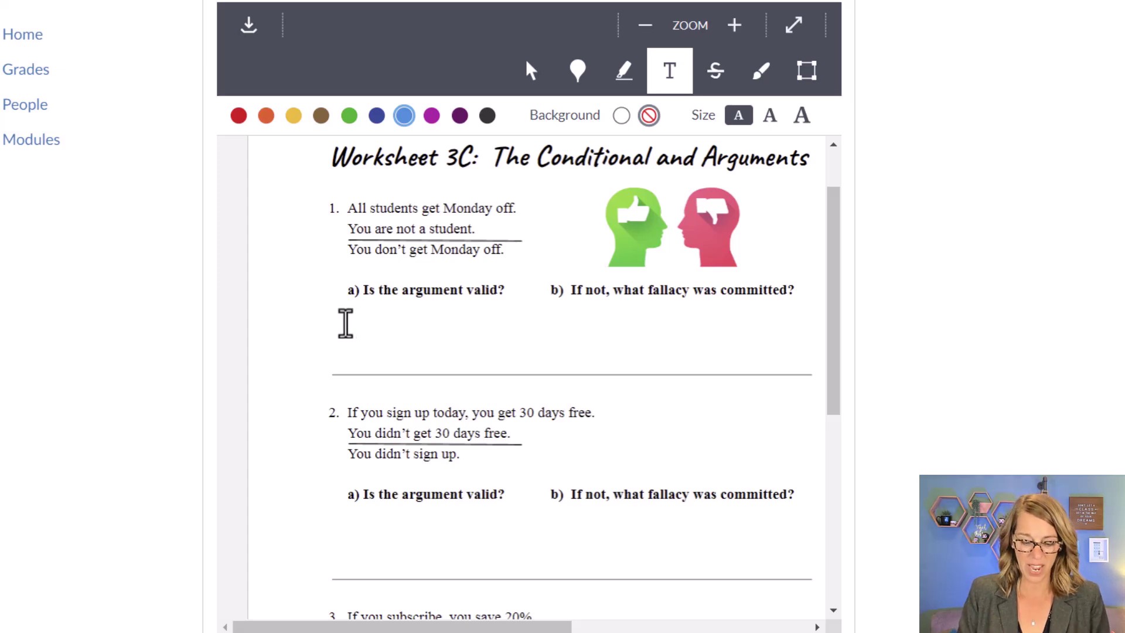
click(345, 322)
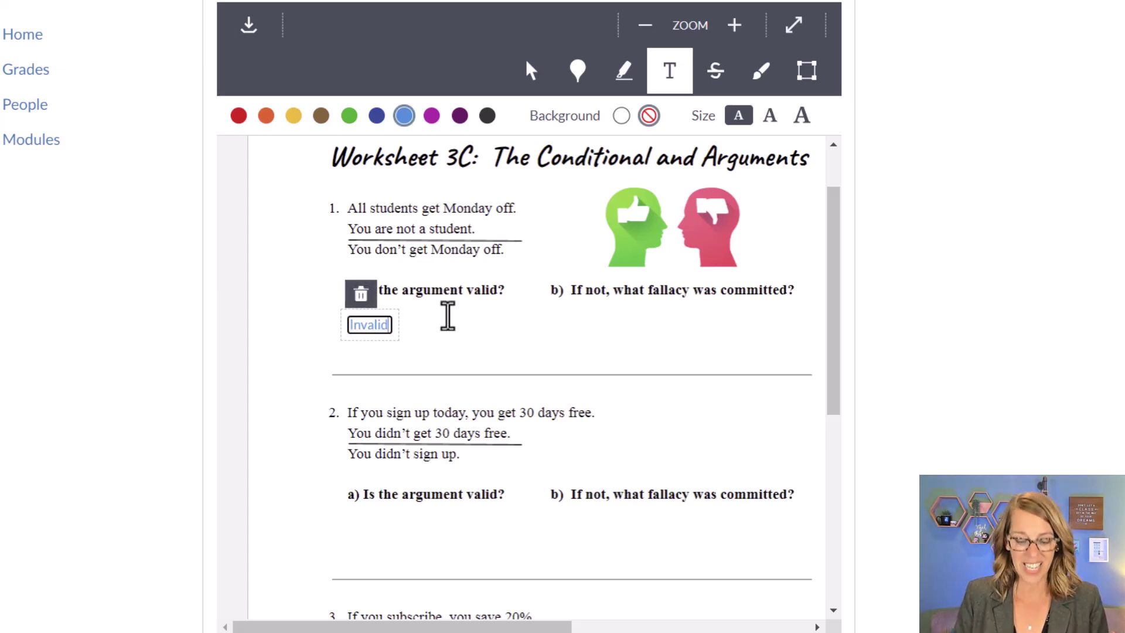
click(586, 322)
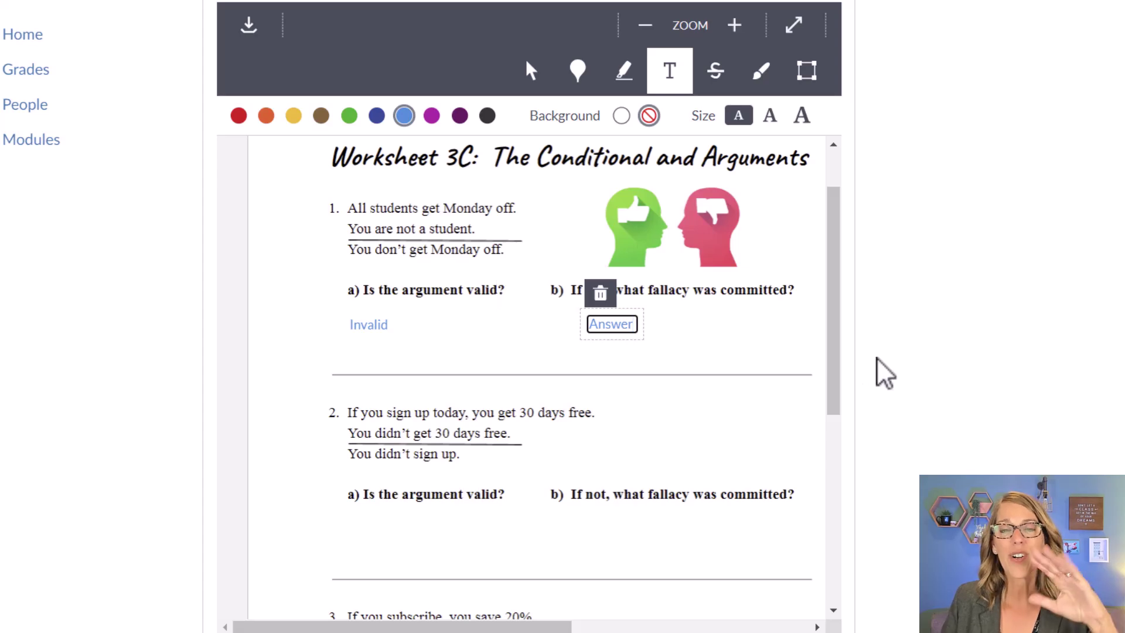
scroll(879, 369, up, 5)
click(493, 260)
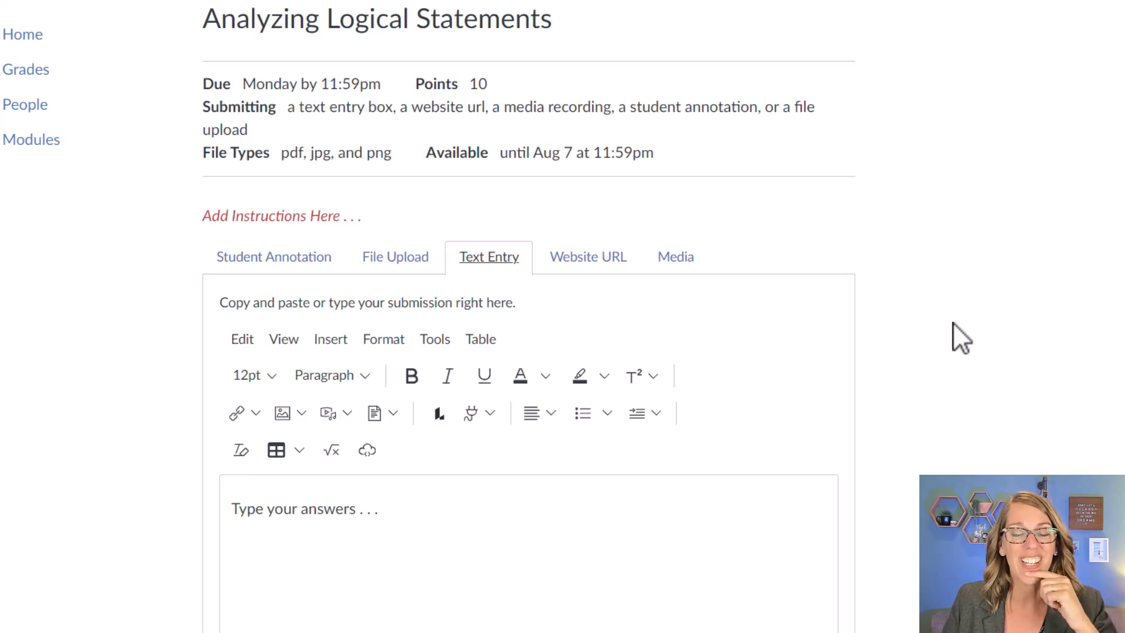
Submit the Analyzing Logical Statements assignment with the Submit Assignment button
scroll(961, 337, down, 5)
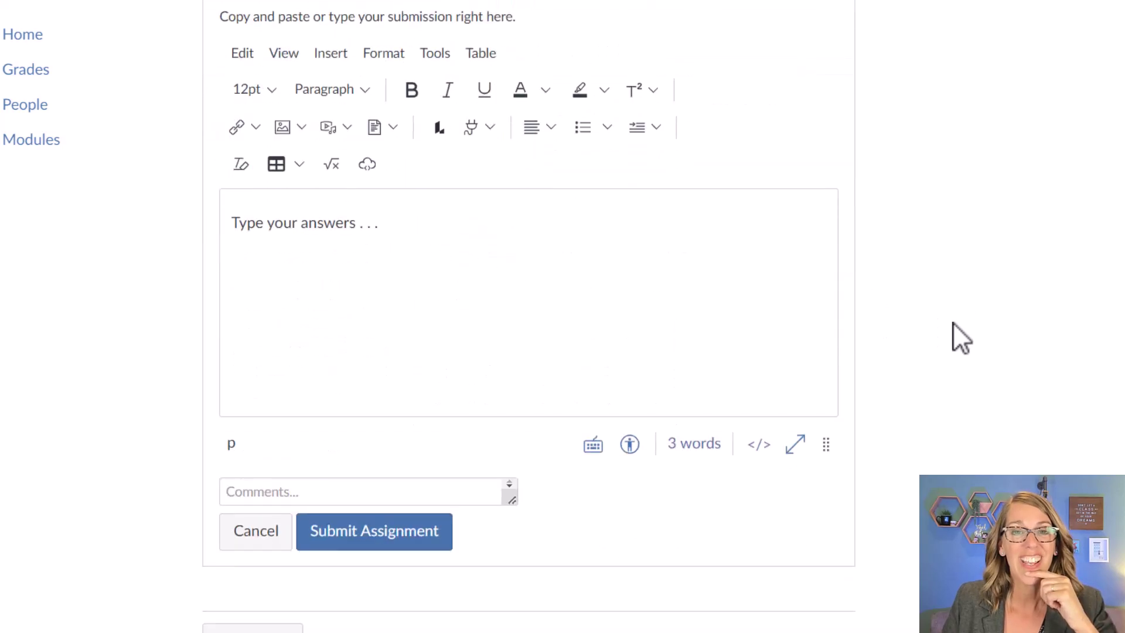
click(405, 548)
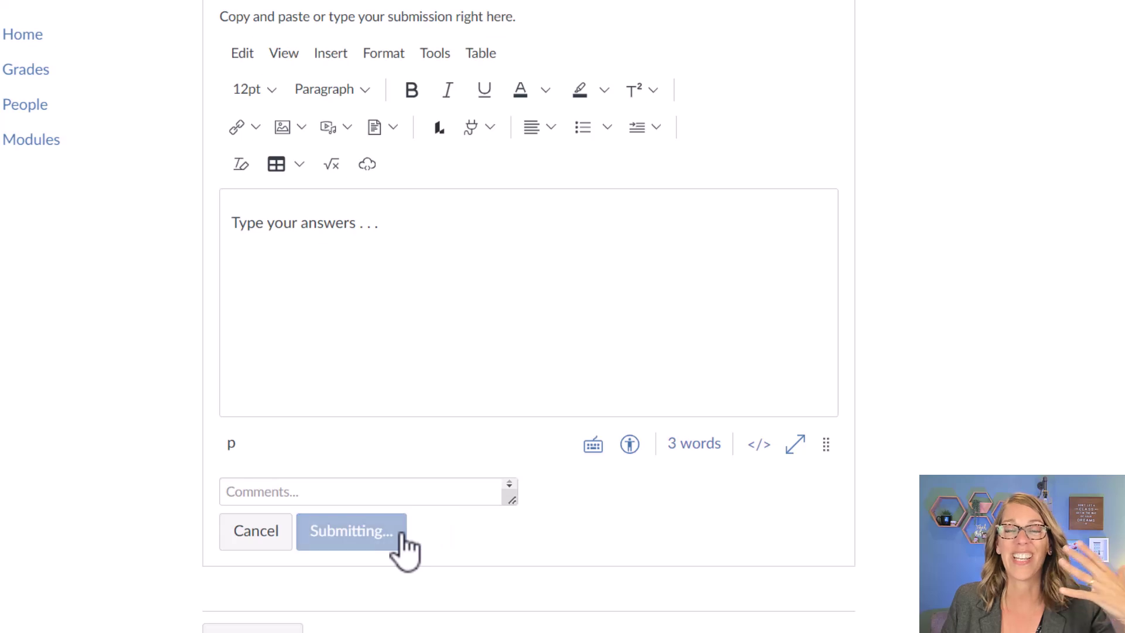